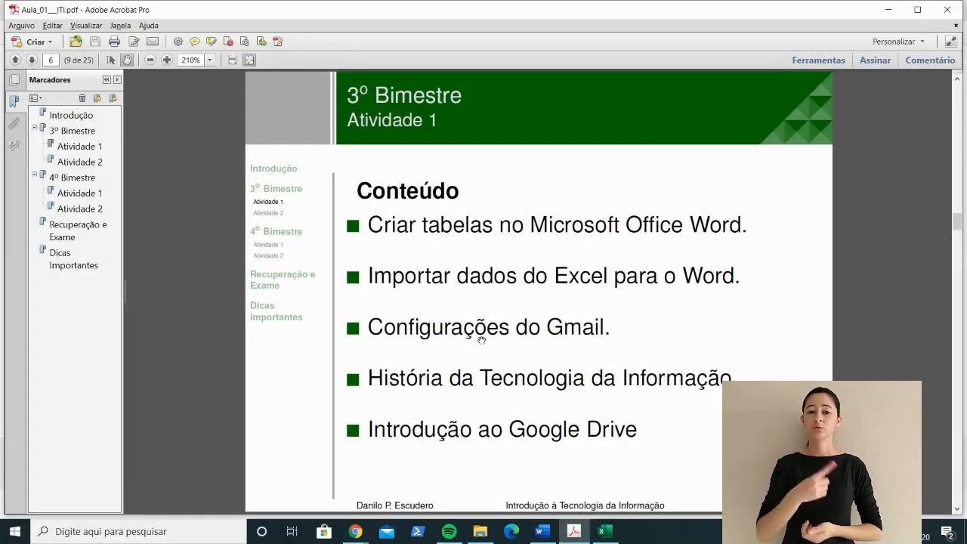
Step: Look over the Estadia sheet of the Excel travel spreadsheet and the text and tables in the Word document Documento1
key(alt+Tab)
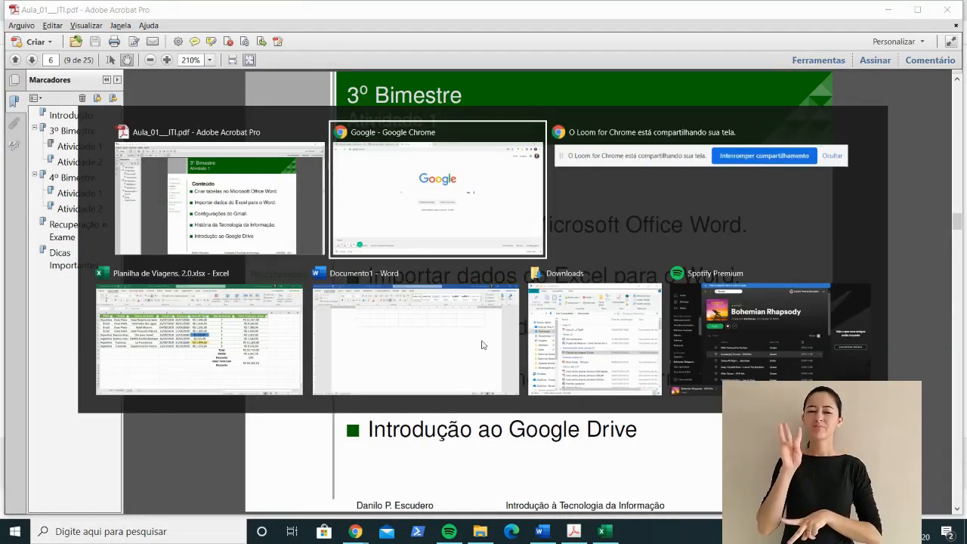
key(alt+Tab)
key(alt+Tab)
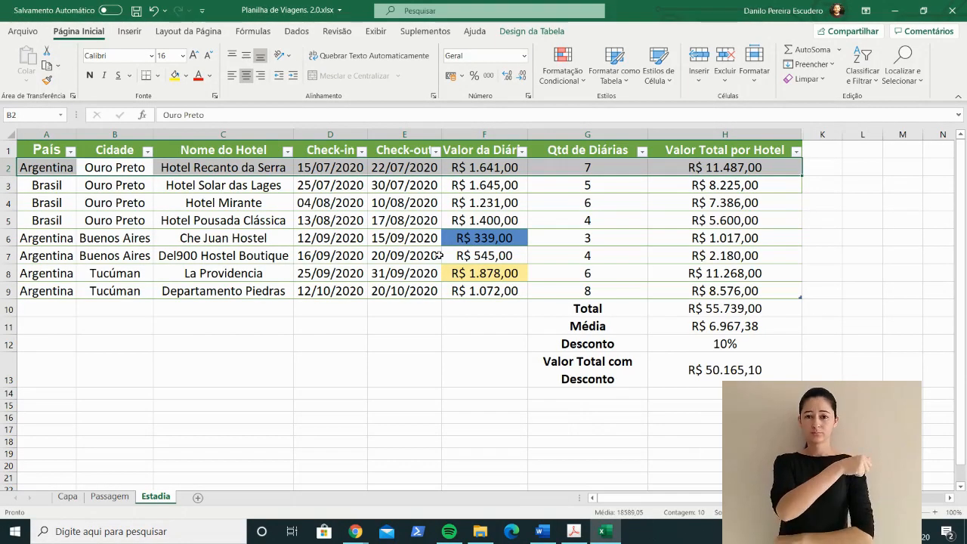
key(alt+Tab)
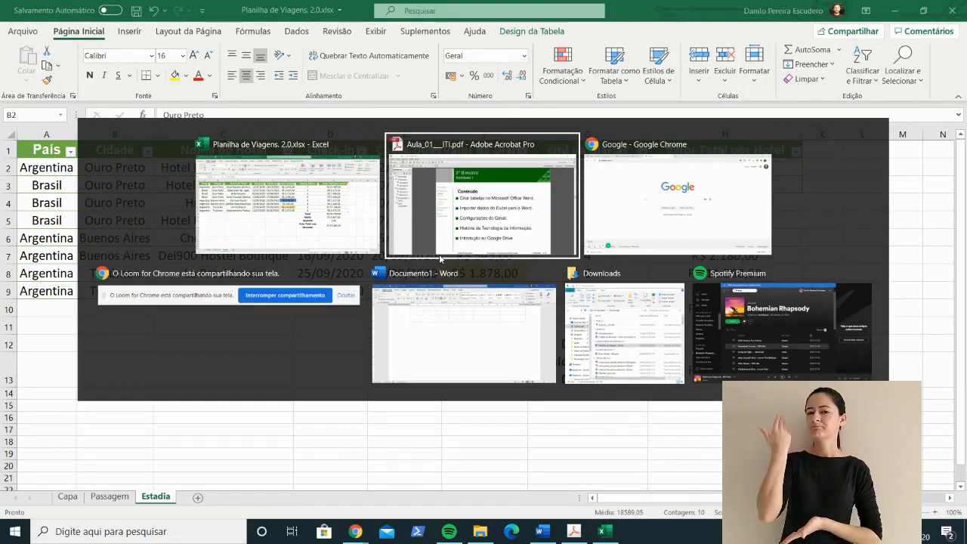
key(alt+Tab)
key(alt+Tab)
key(alt+Tab)
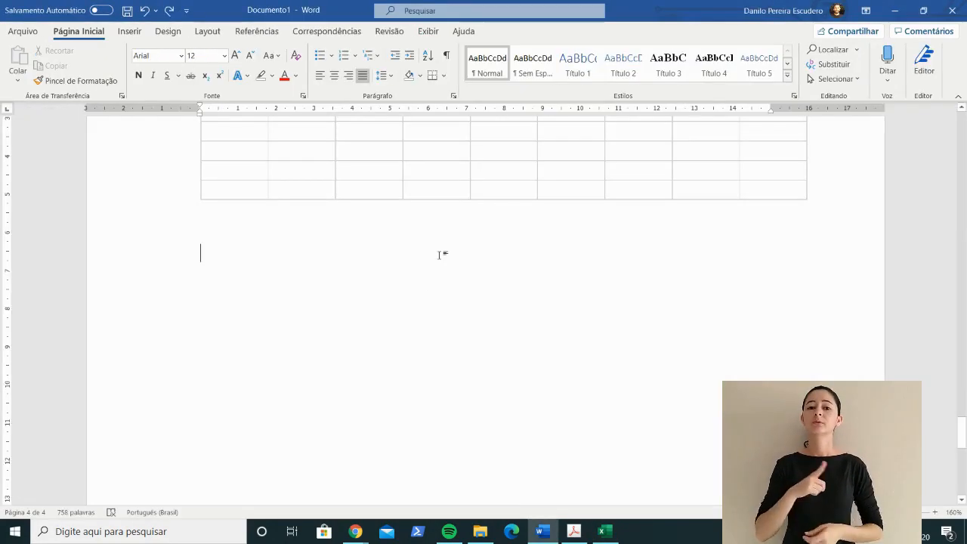
scroll(437, 340, up, 10)
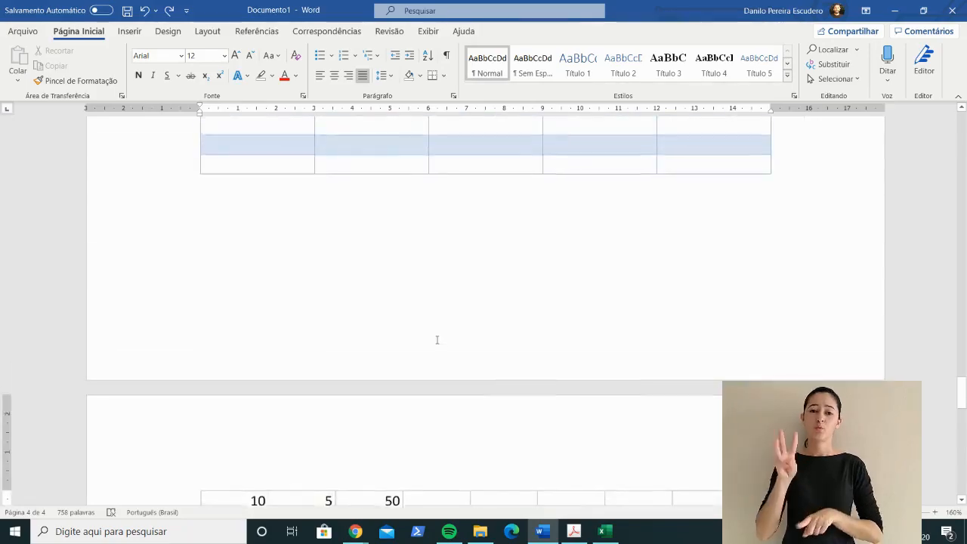
scroll(437, 339, up, 15)
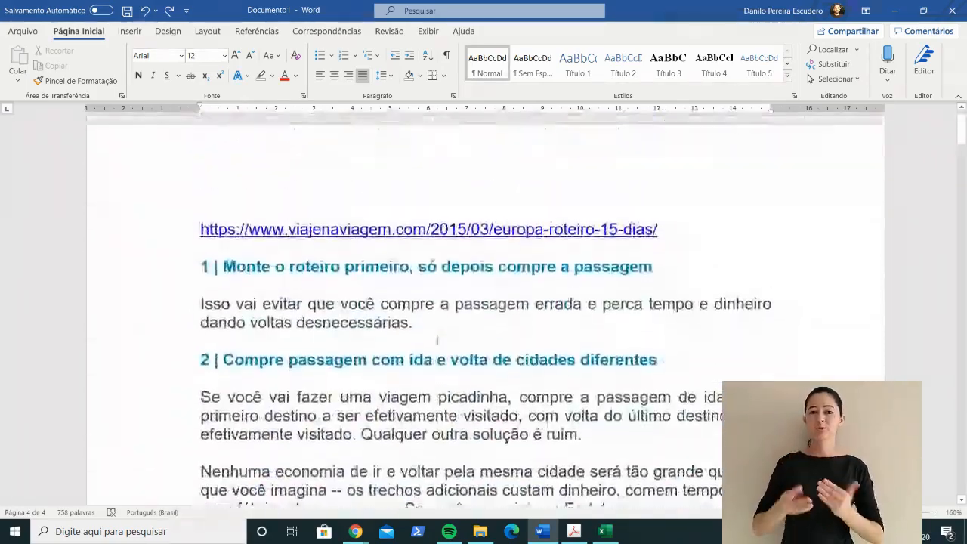
scroll(485, 317, down, 15)
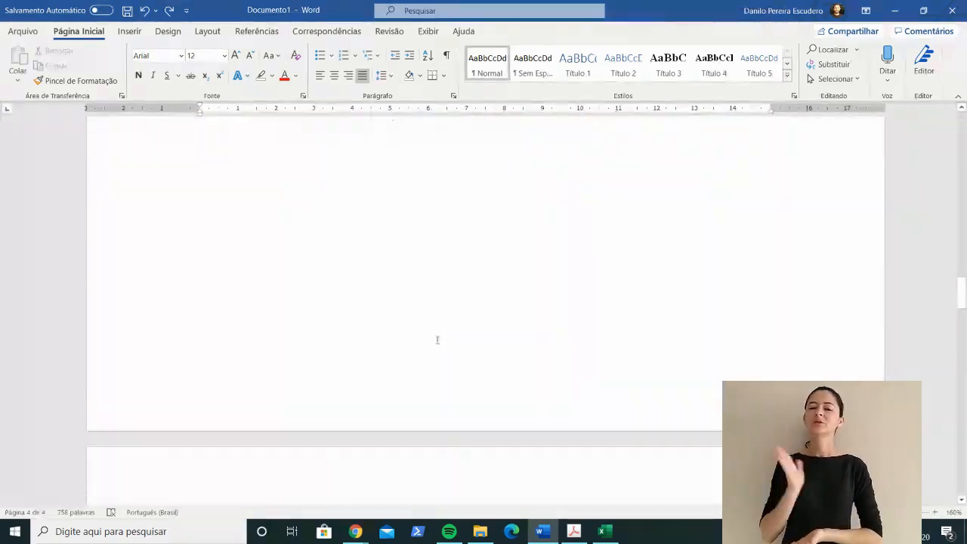
scroll(437, 340, down, 15)
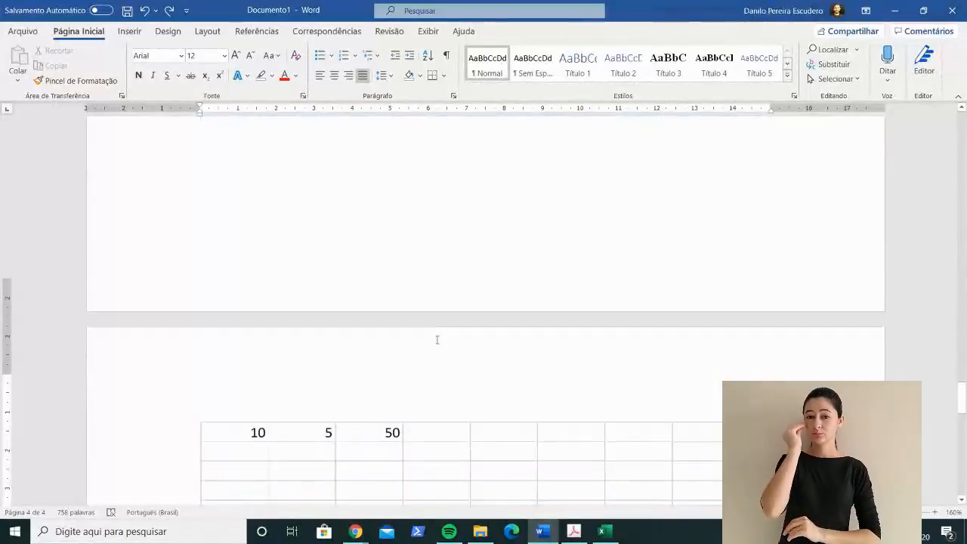
scroll(438, 337, down, 3)
scroll(395, 356, up, 4)
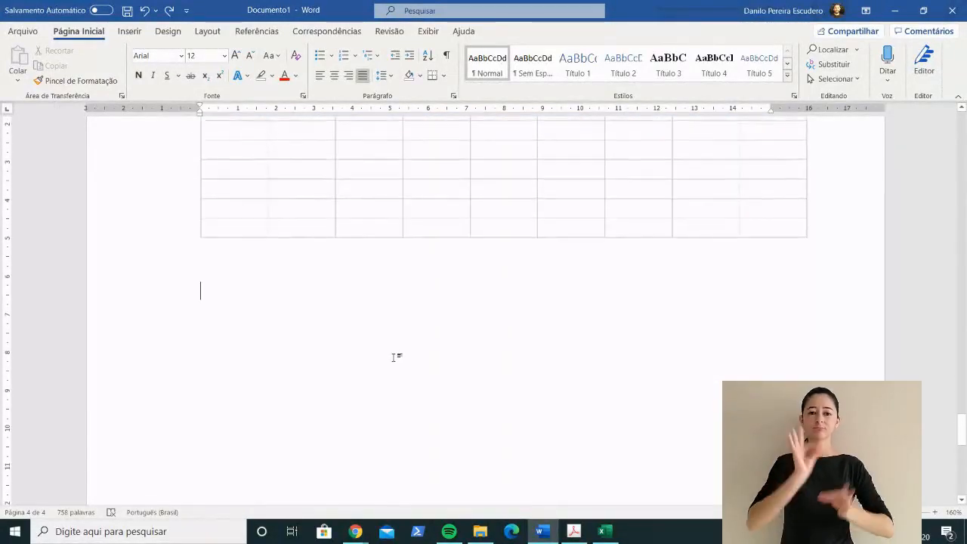
Step: Switch to Excel and copy the range A1:H13, including the totals, on the Estadia sheet
key(alt+Tab)
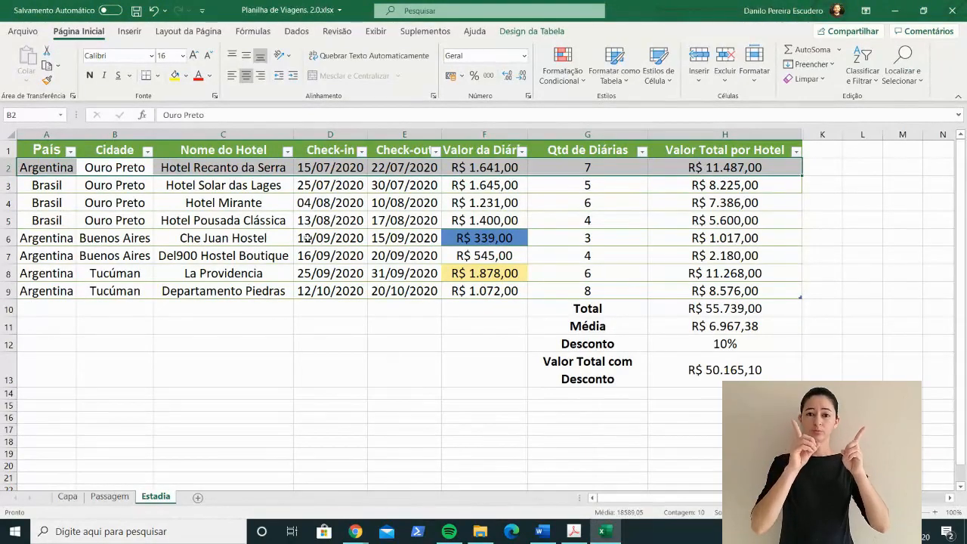
key(alt+Tab)
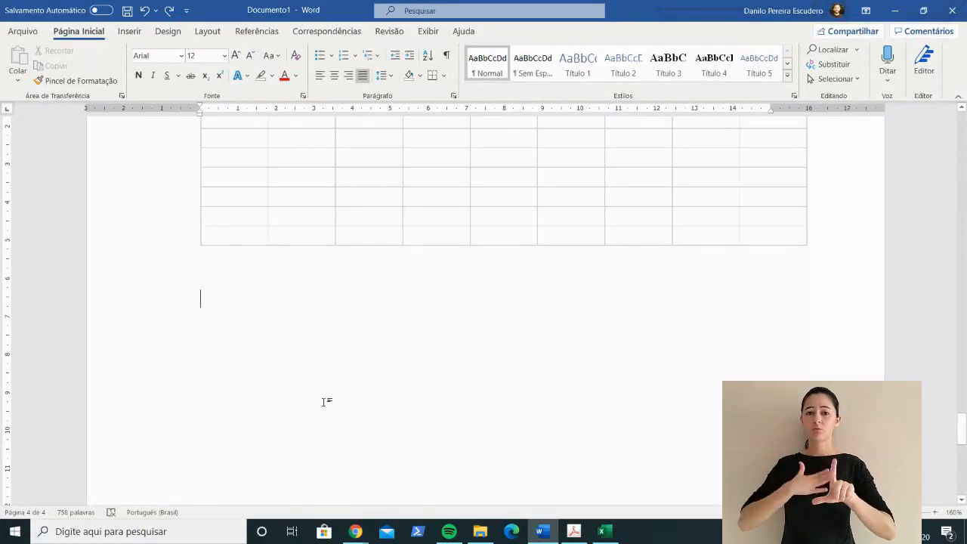
key(alt+Tab)
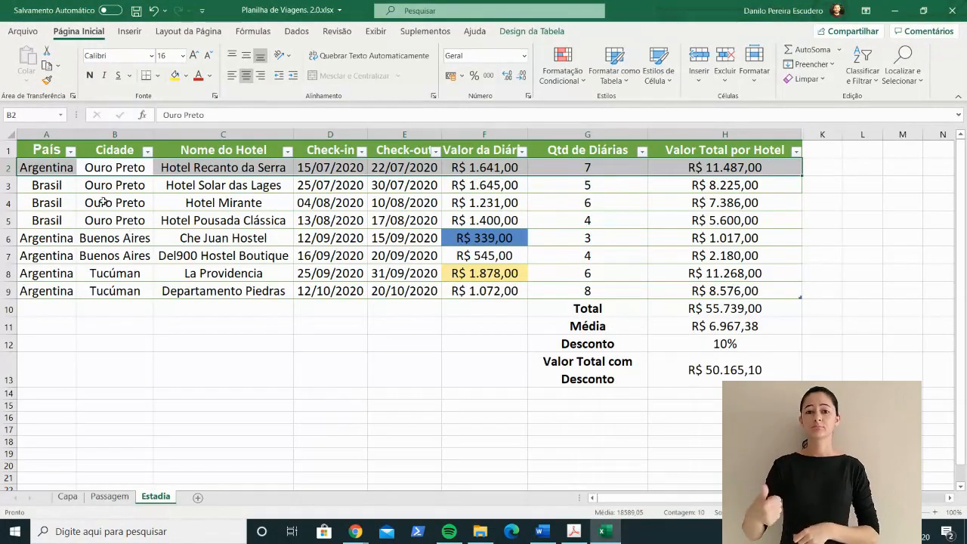
click(44, 147)
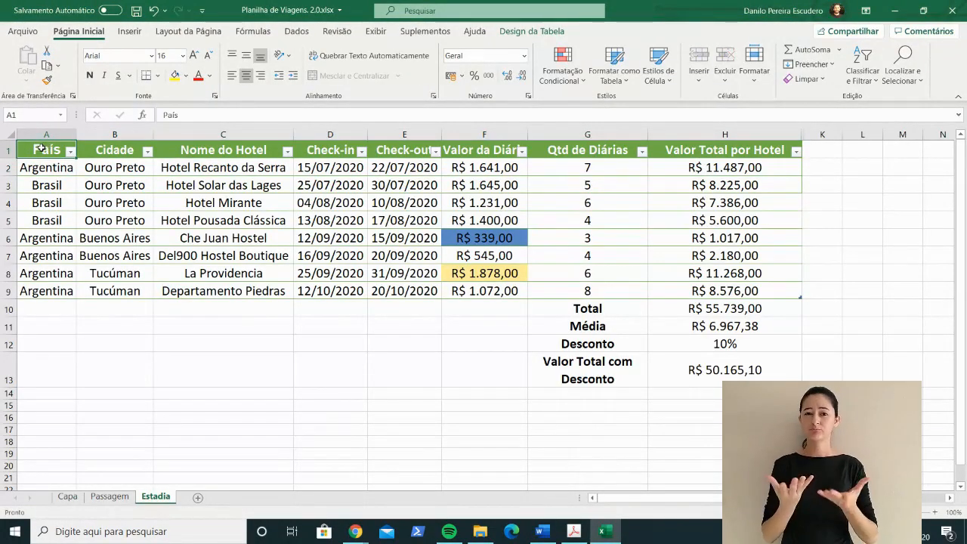
drag(41, 148, 681, 370)
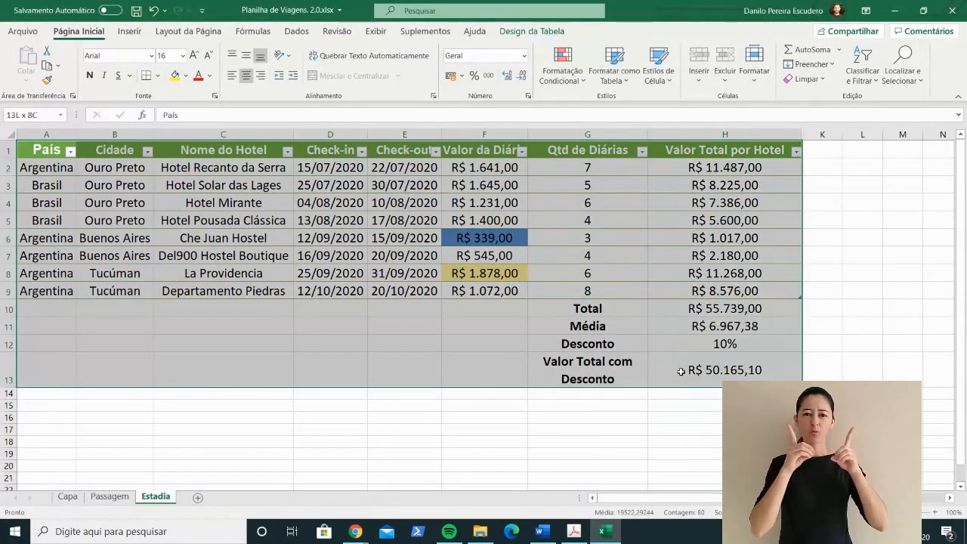
key(ctrl+c)
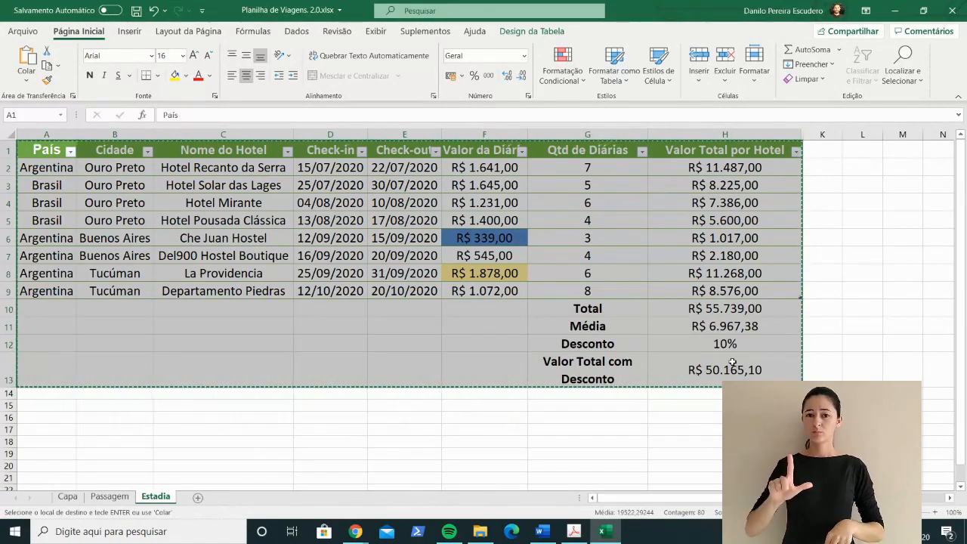
Step: Switch to Word, try a regular paste of the copied range below the last table, and undo it
key(alt)
key(alt+Tab)
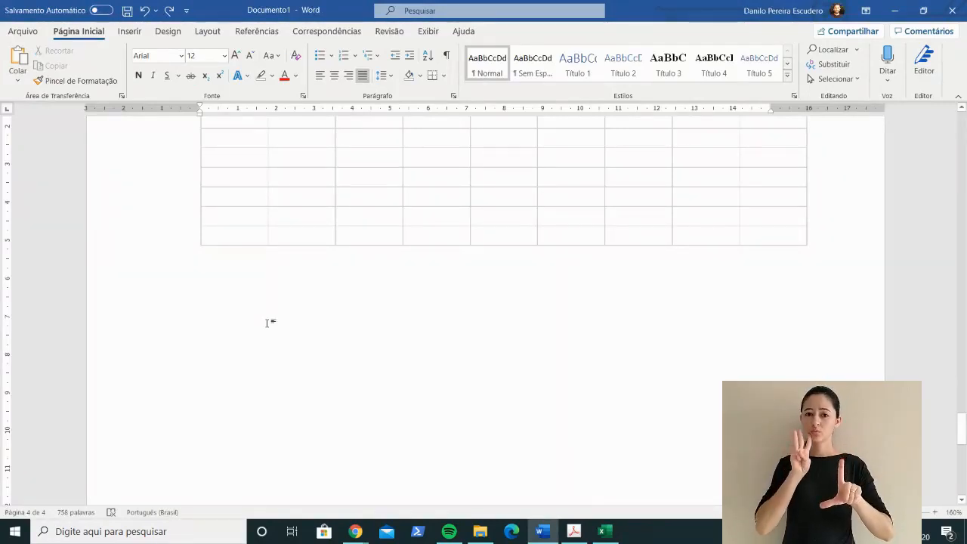
key(ctrl+v)
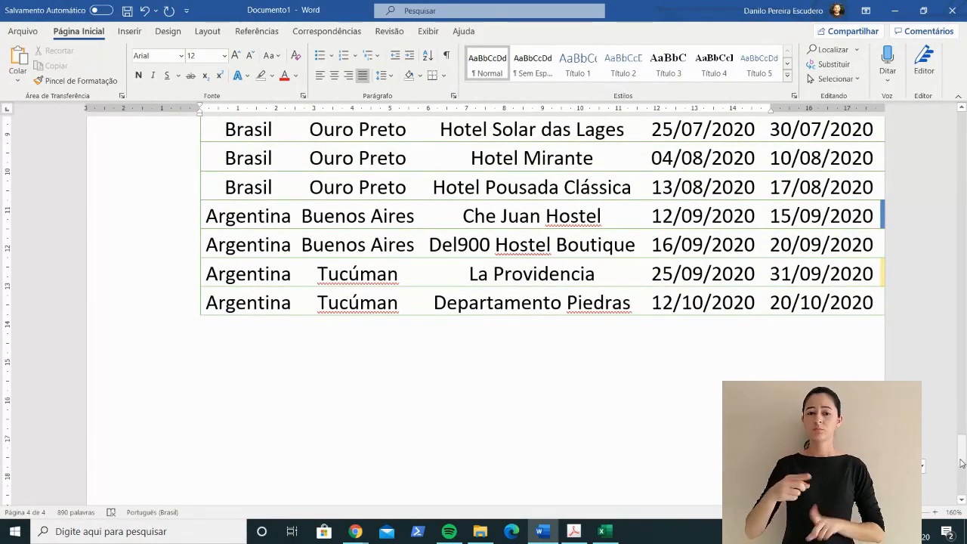
mouse_move(959, 459)
mouse_down()
mouse_move(960, 434)
mouse_move(960, 450)
mouse_up()
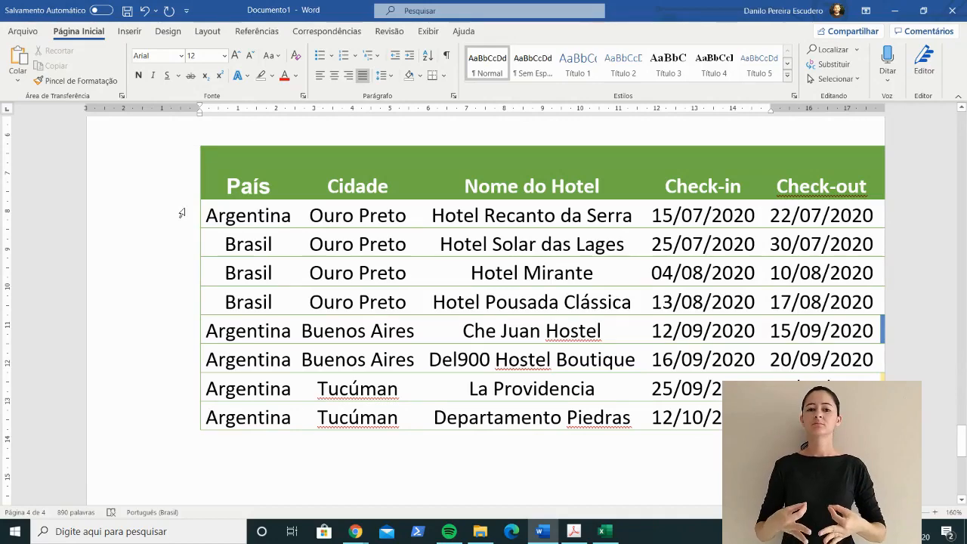
key(ctrl+z)
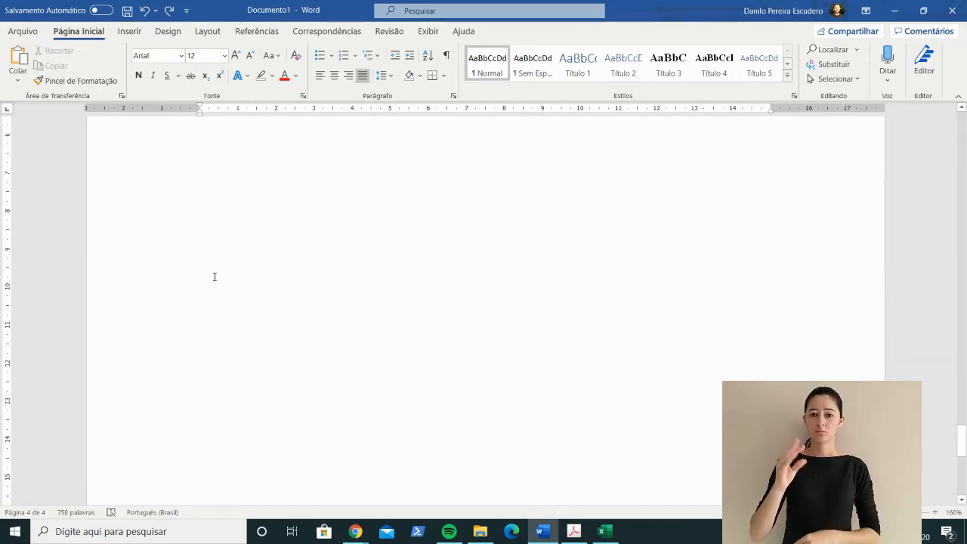
Step: Paste the copied range as a picture below the last table in the Word document and select that picture
scroll(214, 277, down, 1)
scroll(214, 277, up, 4)
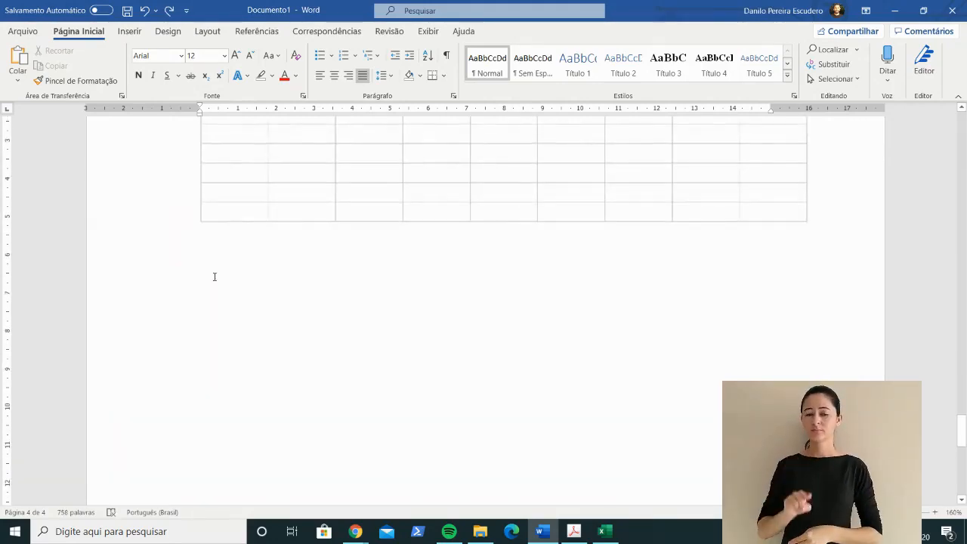
click(13, 78)
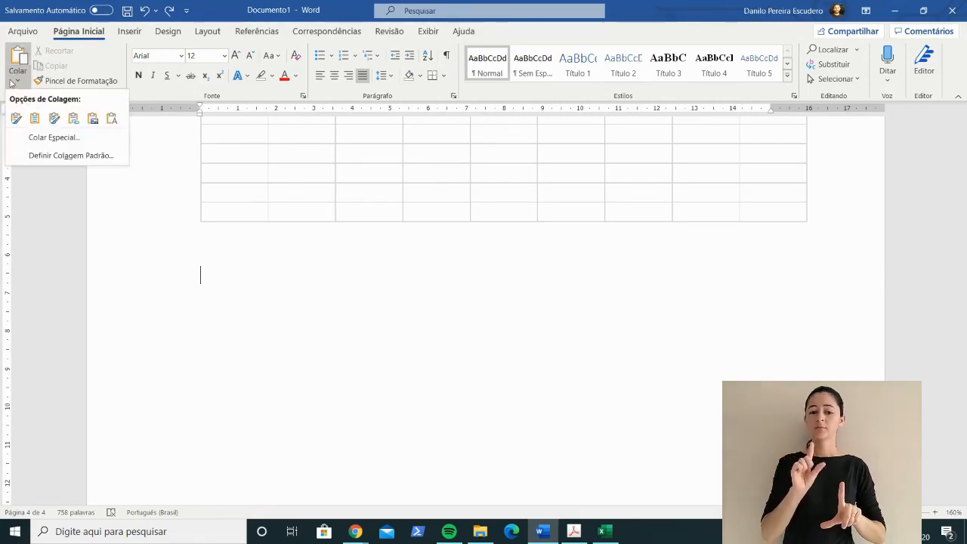
click(91, 118)
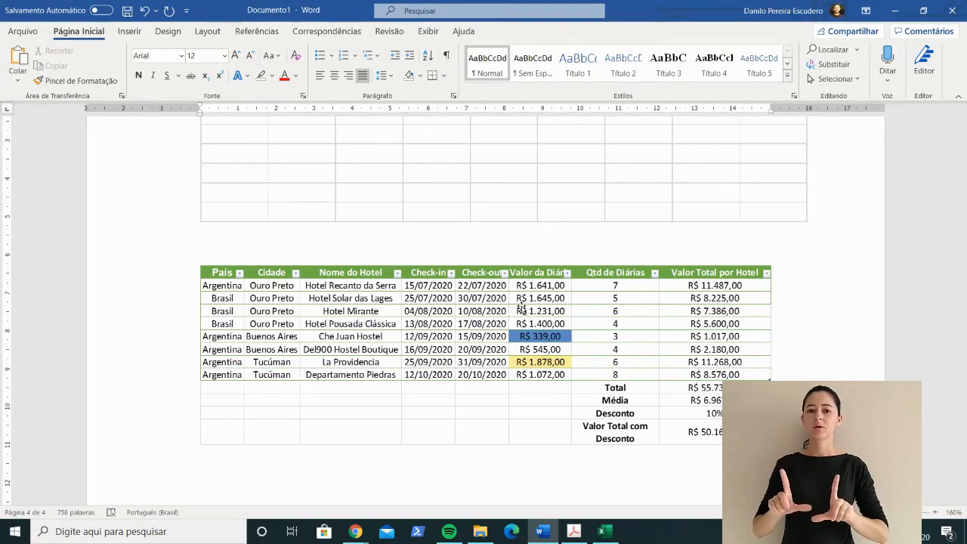
click(421, 347)
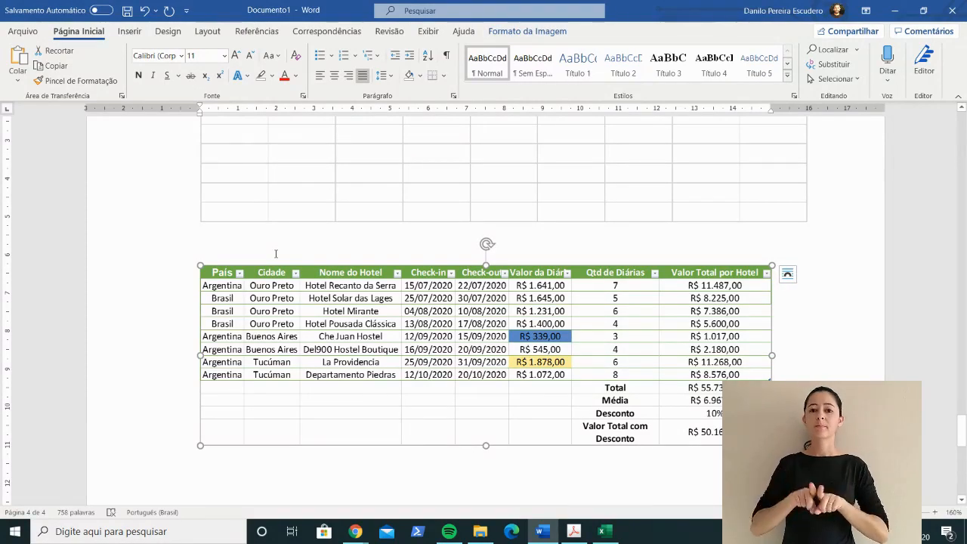
Step: Return to Excel and copy the range A1:H13 of the Estadia sheet as a picture, as shown on screen, in Imagem format
key(alt+Tab)
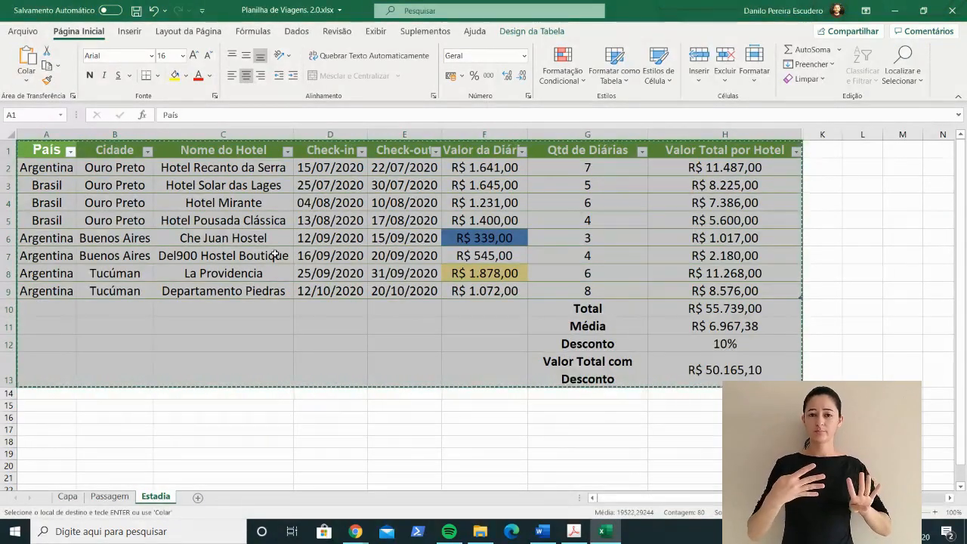
key(Escape)
click(304, 425)
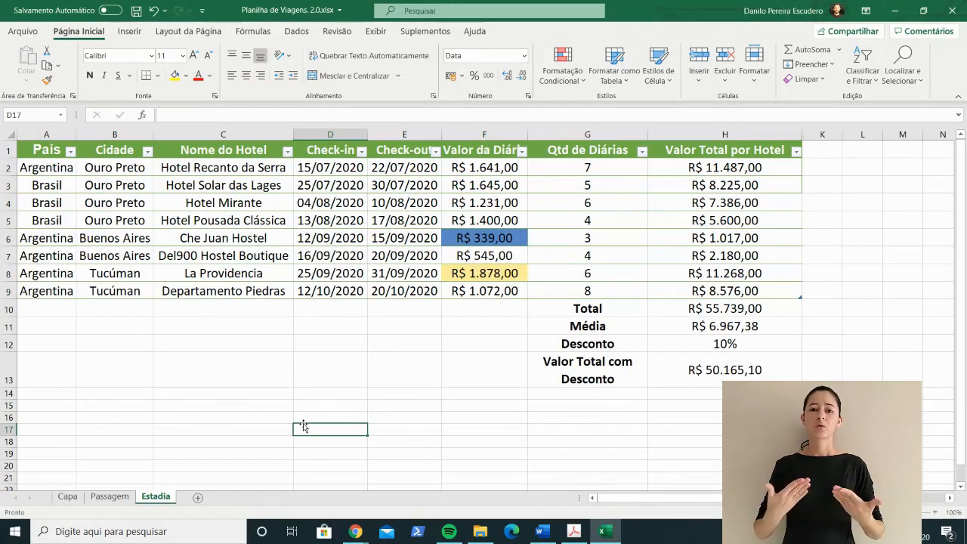
key(alt+Tab)
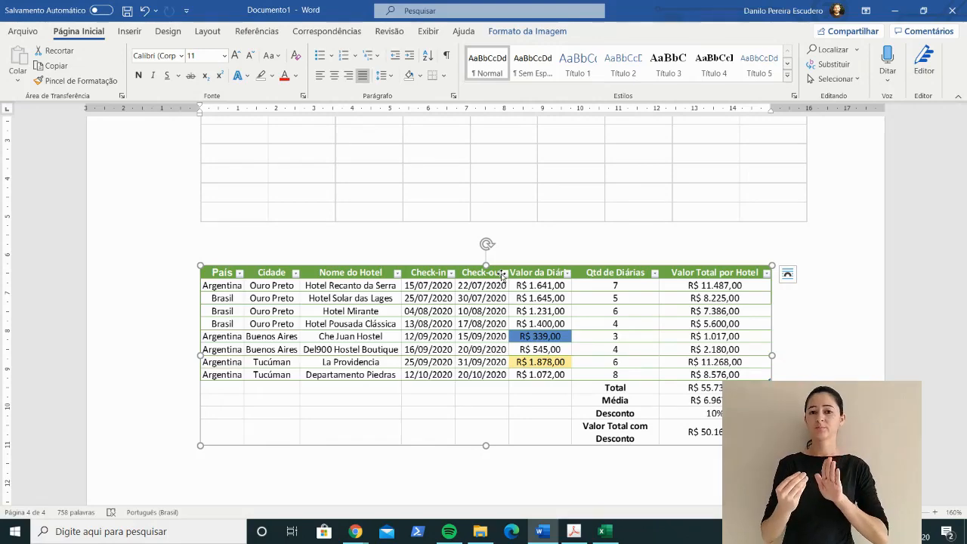
key(alt+Tab)
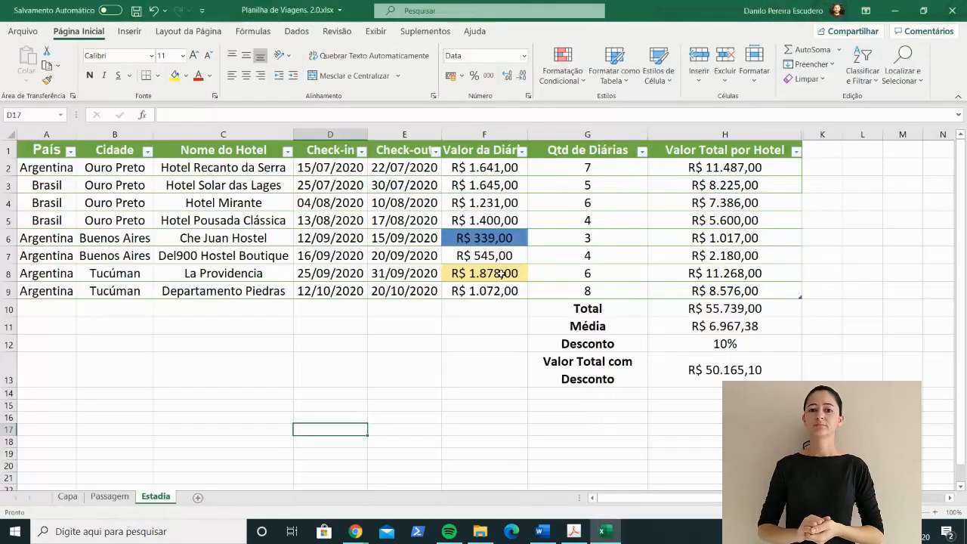
drag(45, 155, 717, 371)
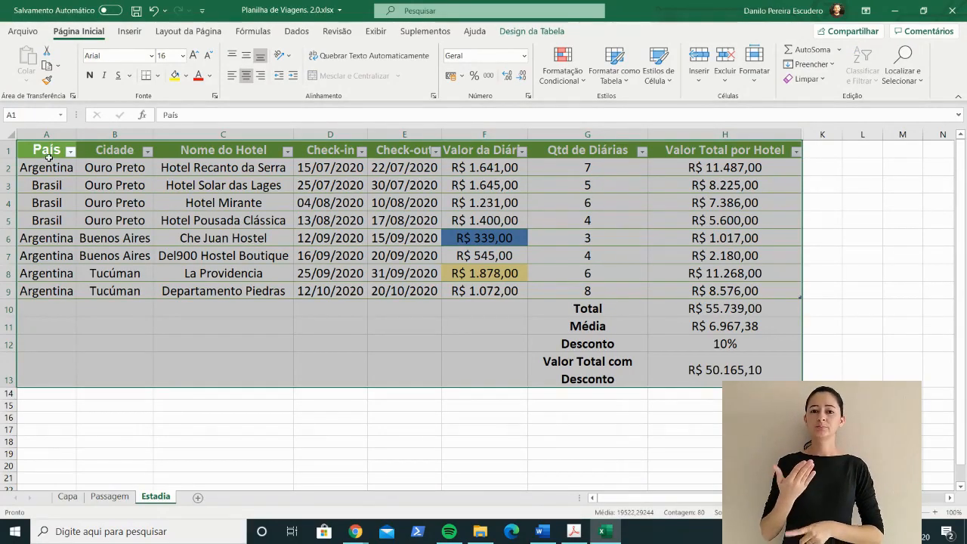
click(47, 65)
click(60, 67)
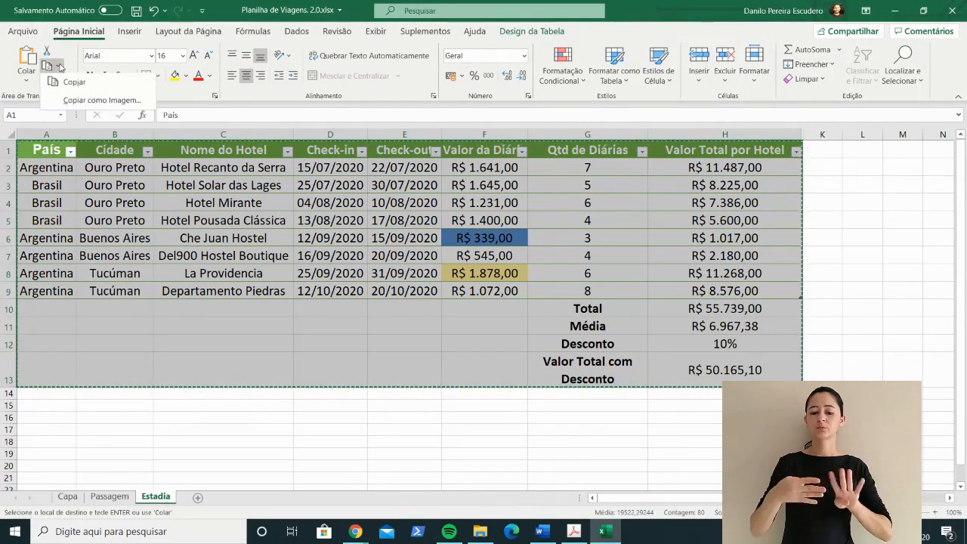
click(87, 104)
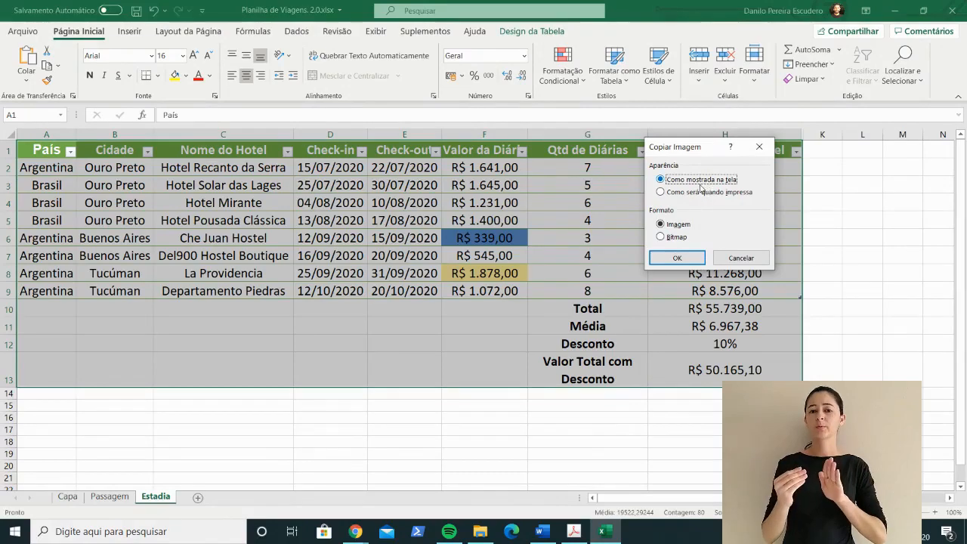
click(686, 260)
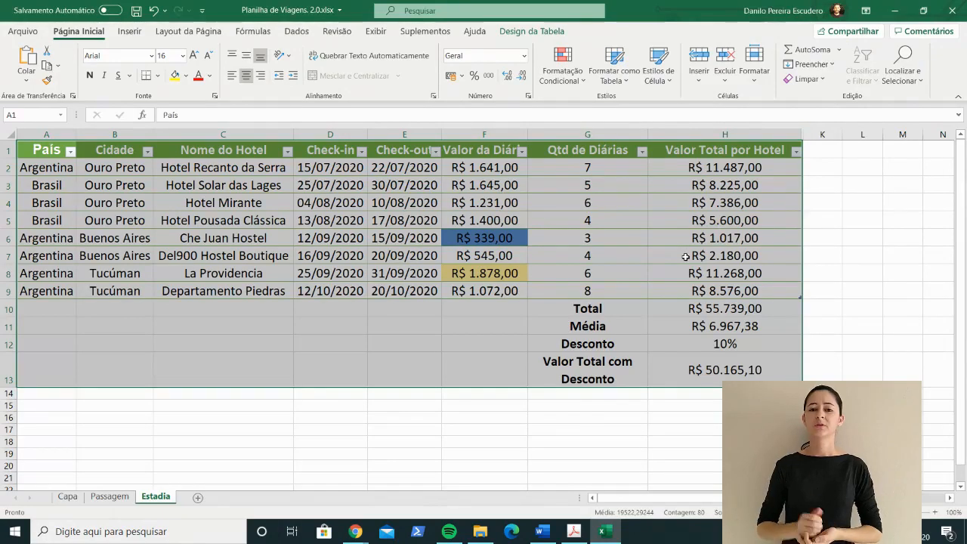
Step: Switch to Word and paste the copied picture in place of the selected table image
key(alt+Tab)
key(ctrl+v)
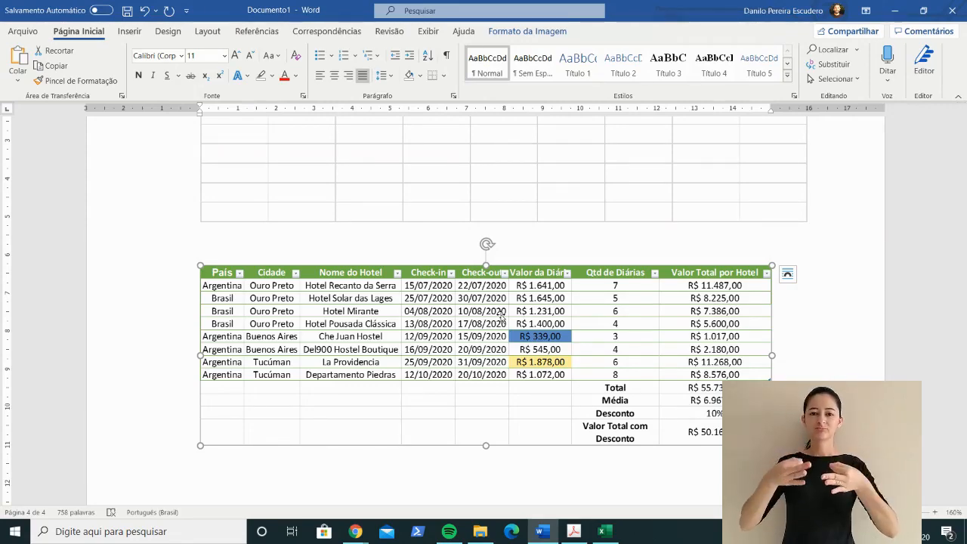
Step: Switch back to Excel and change the País value in cell A2, for Hotel Recanto da Serra, to Brasil
key(alt+Tab)
key(ctrl+a)
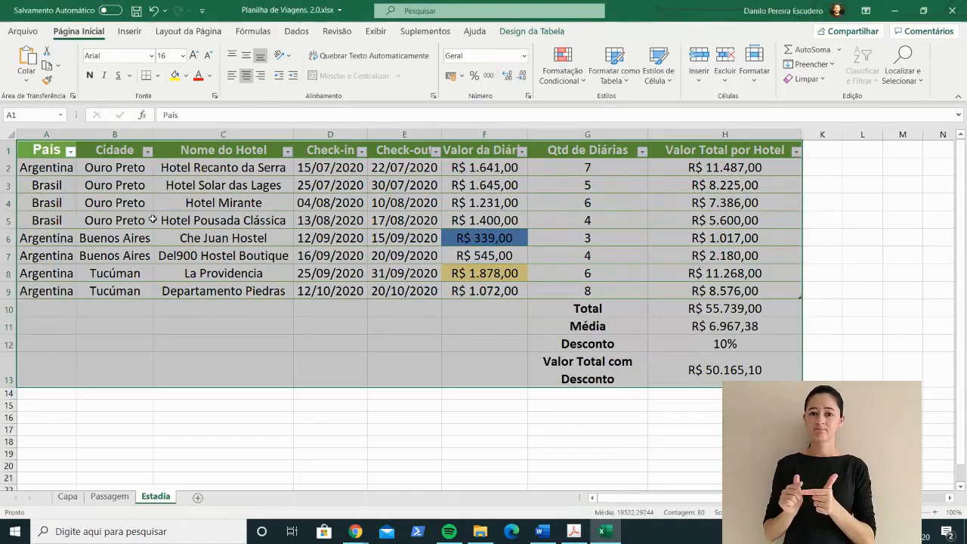
click(322, 163)
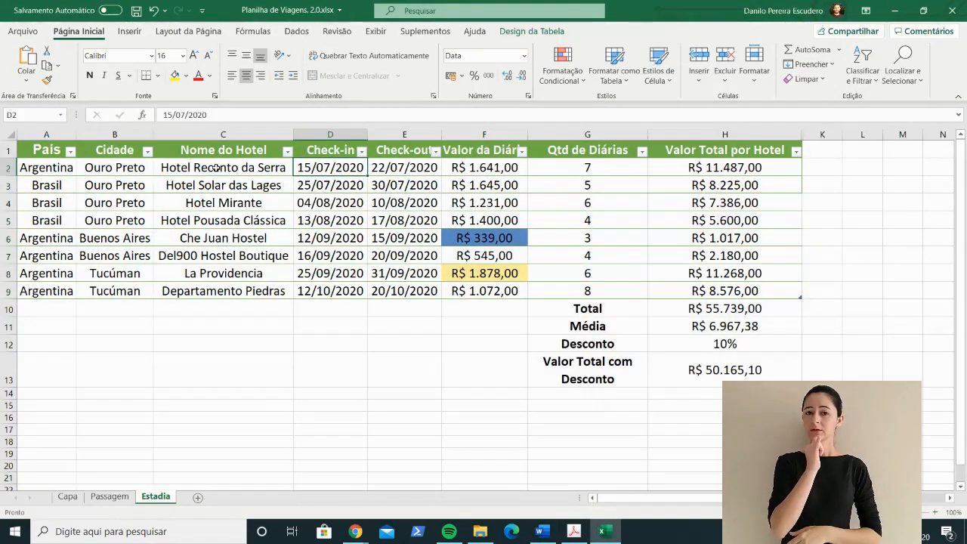
click(119, 168)
click(36, 170)
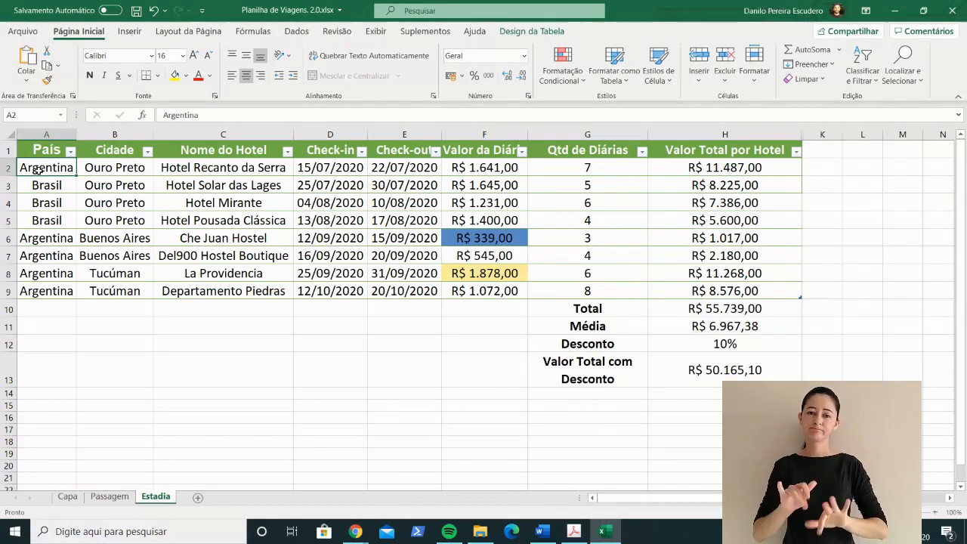
text(Brasil)
key(Return)
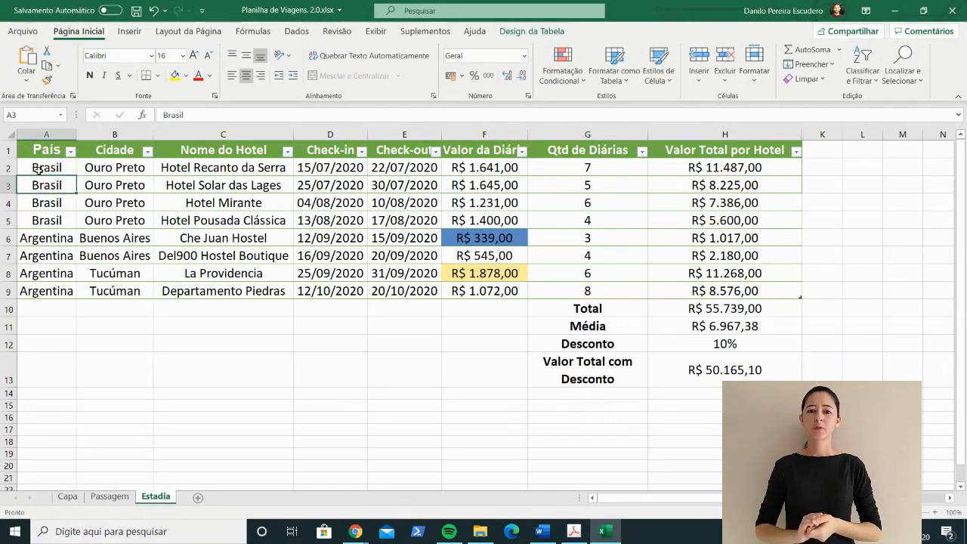
Step: Switch to Word, delete the selected table picture and insert a Próxima Página section break in its place
key(alt+Tab)
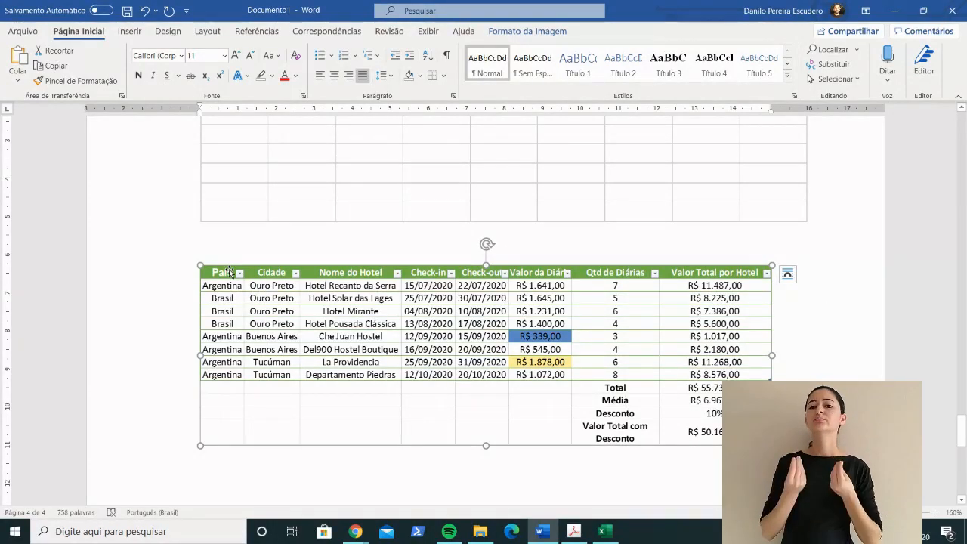
key(Delete)
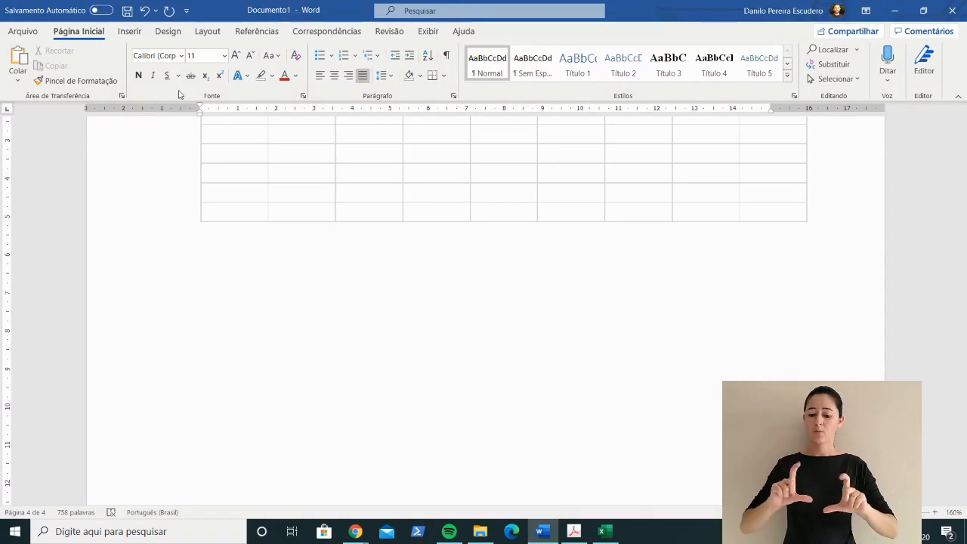
click(208, 32)
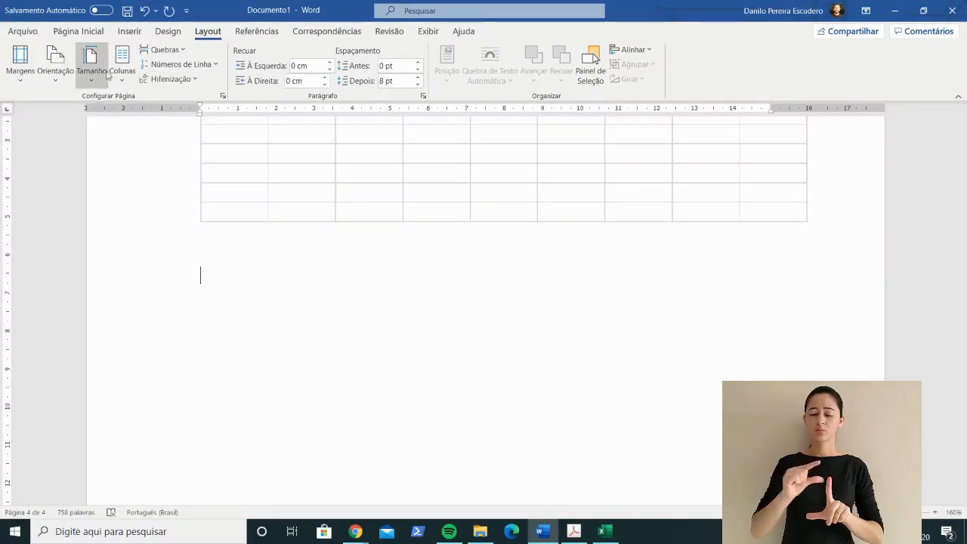
click(170, 52)
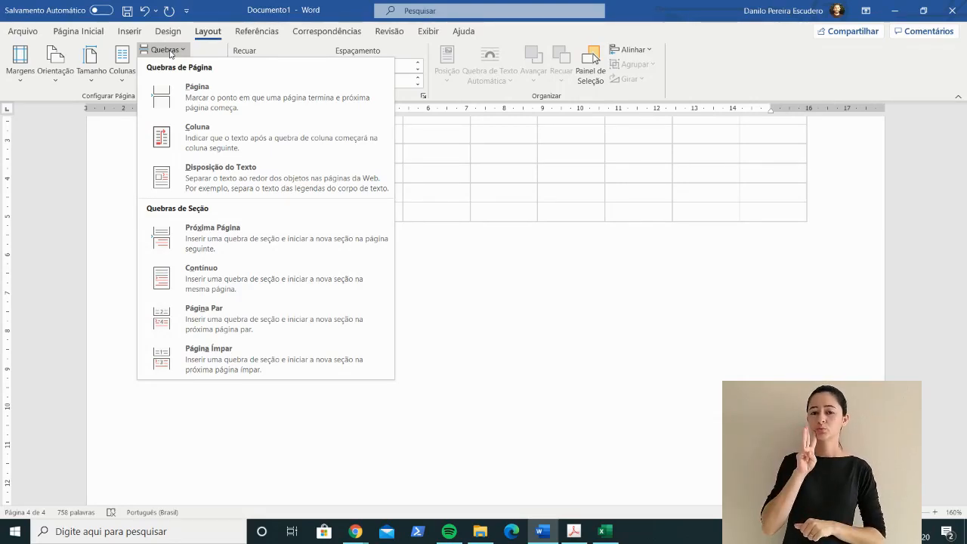
click(217, 240)
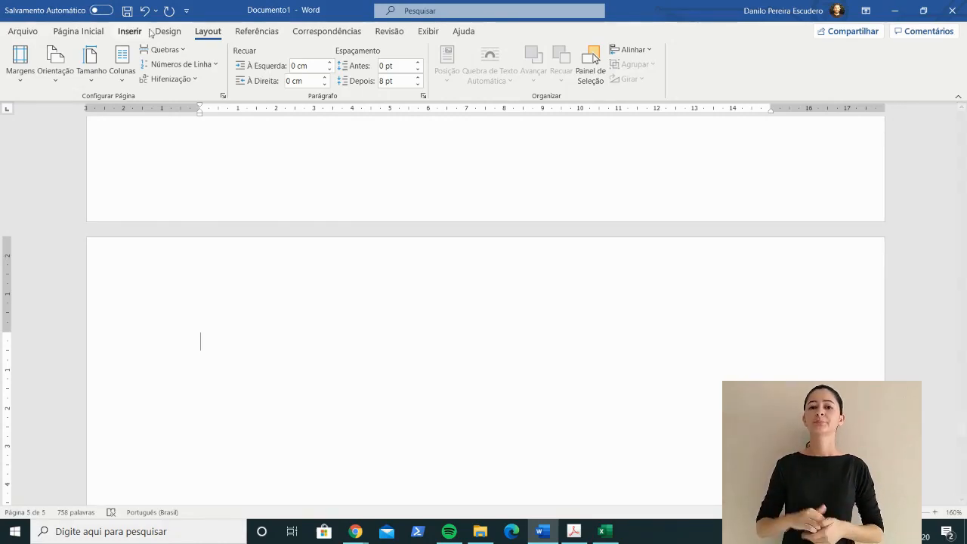
Step: Set the orientation of the new section to Paisagem and compare its page with the other pages
click(59, 79)
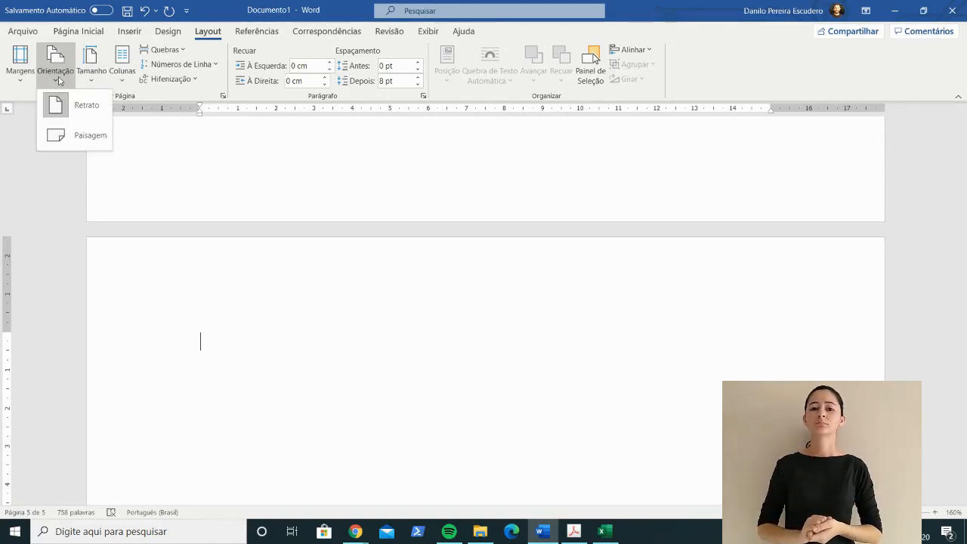
click(89, 136)
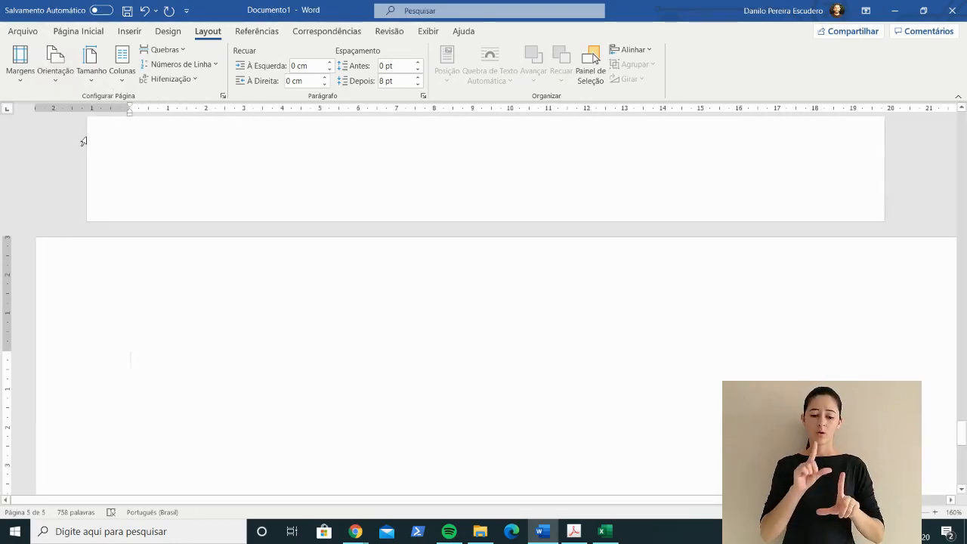
drag(902, 512, 876, 512)
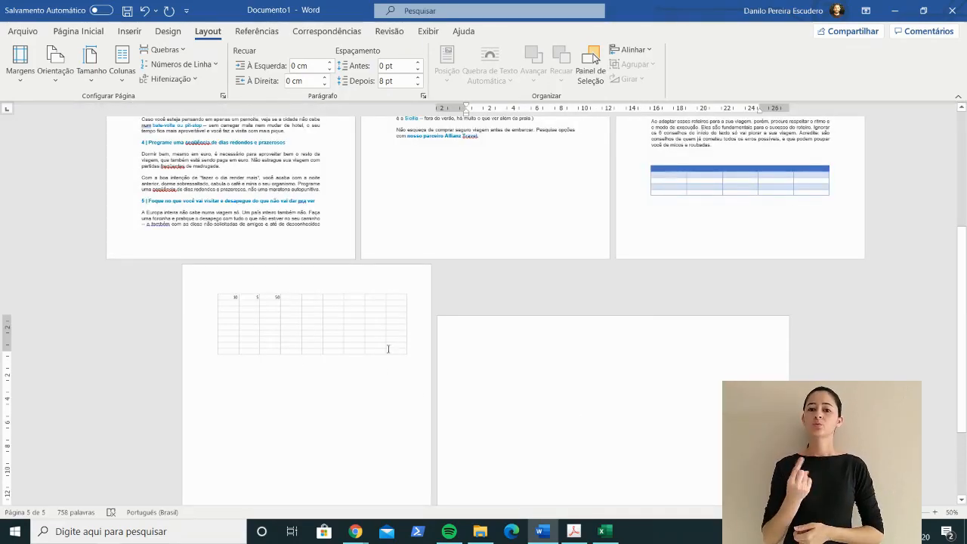
click(936, 513)
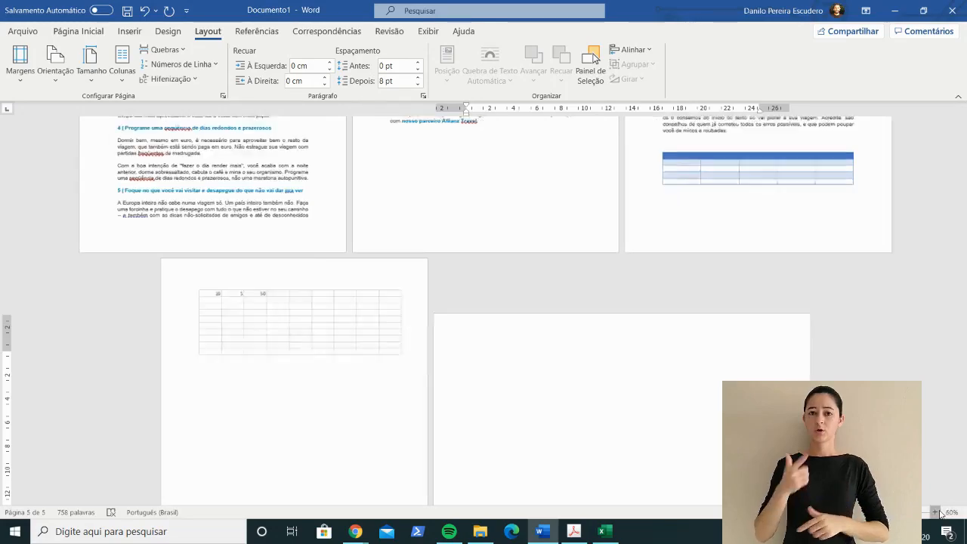
click(937, 512)
click(937, 512)
click(937, 512)
click(937, 512)
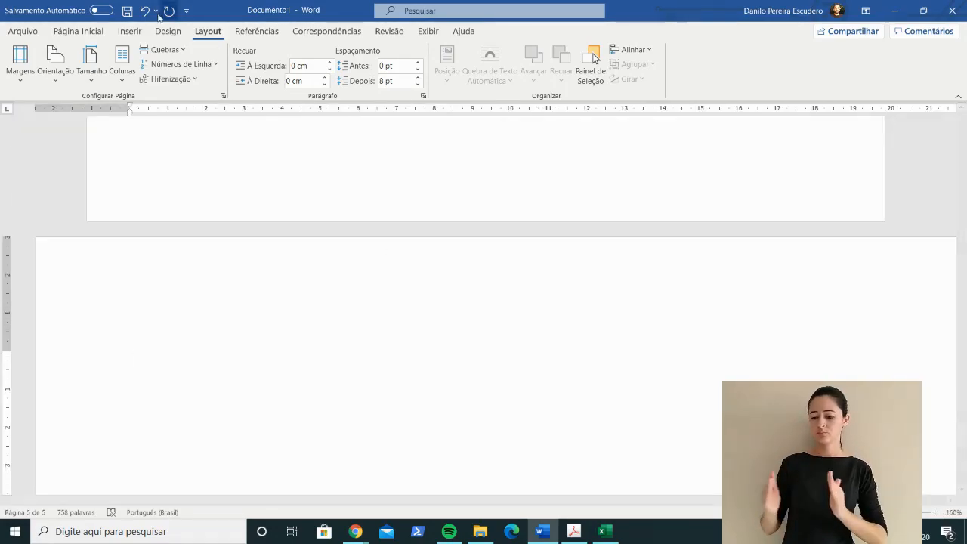
Step: Insert another Próxima Página section break after the landscape page and set the new section's orientation to Retrato
click(181, 55)
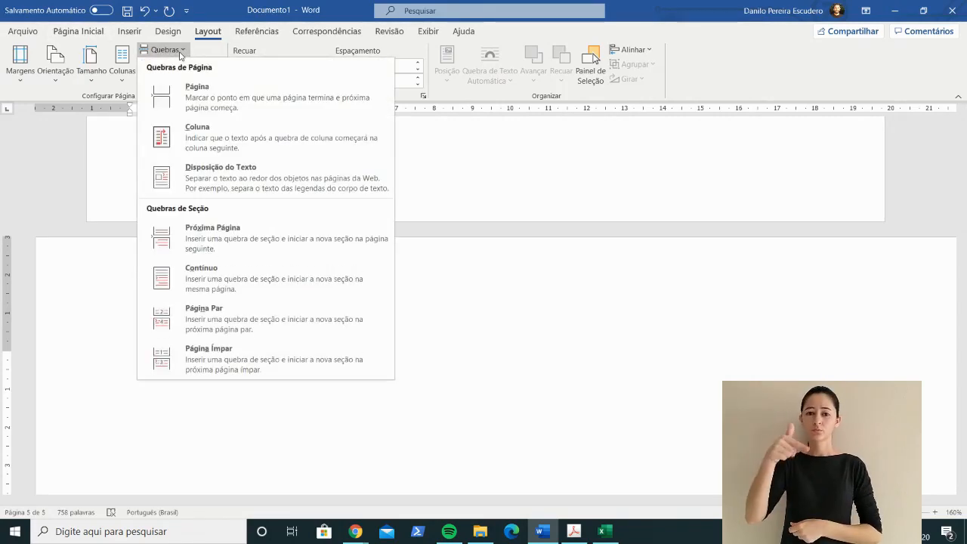
click(225, 227)
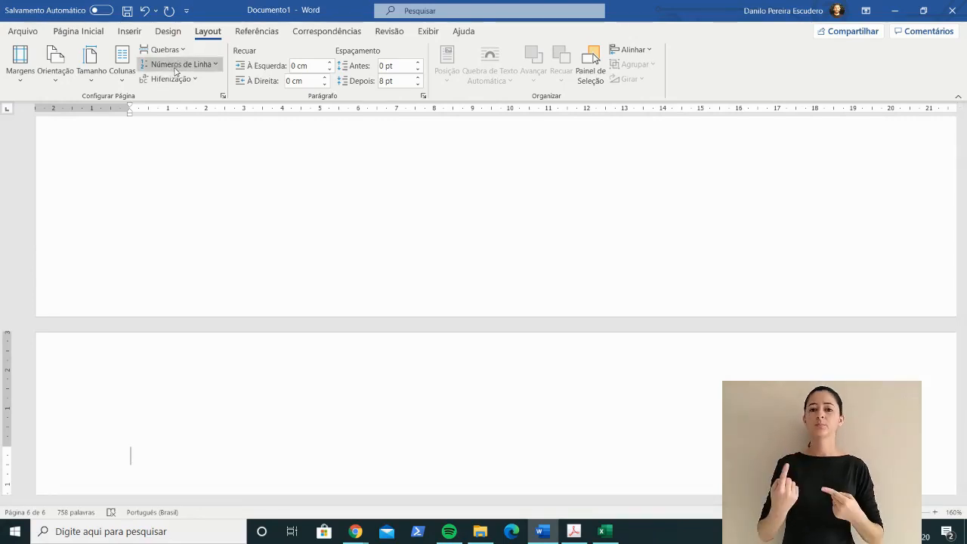
click(56, 68)
click(80, 102)
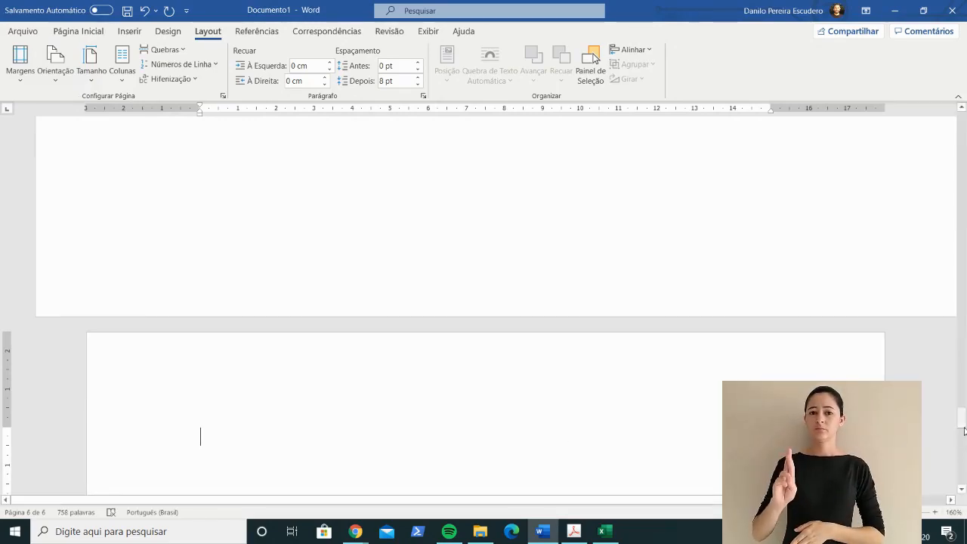
Step: Look over the portrait and landscape pages and place the insertion point on the landscape page
drag(964, 431, 958, 401)
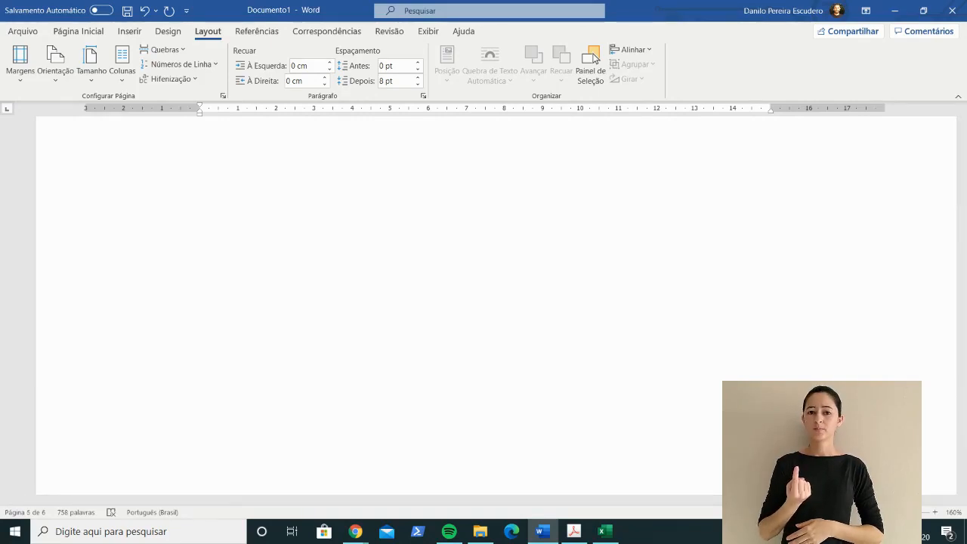
scroll(496, 306, down, 10)
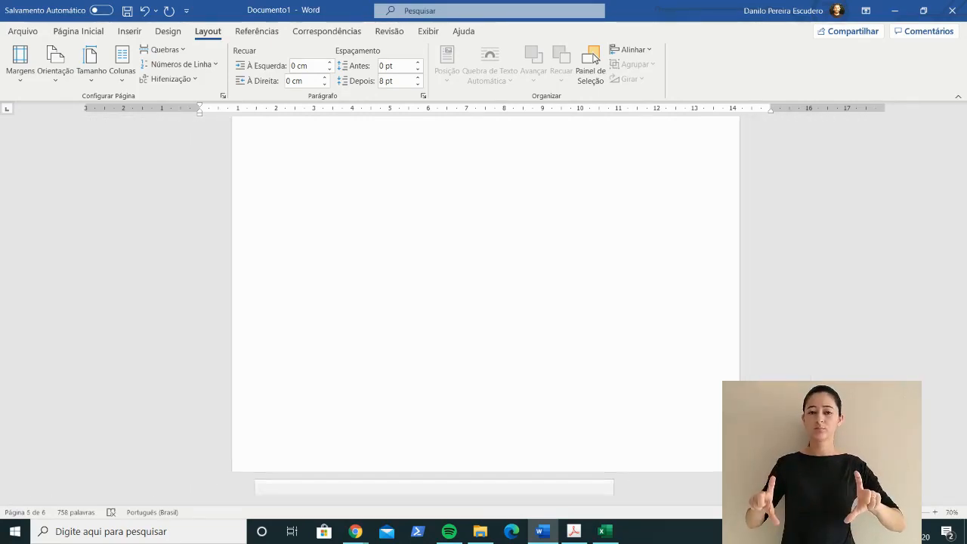
drag(962, 332, 962, 315)
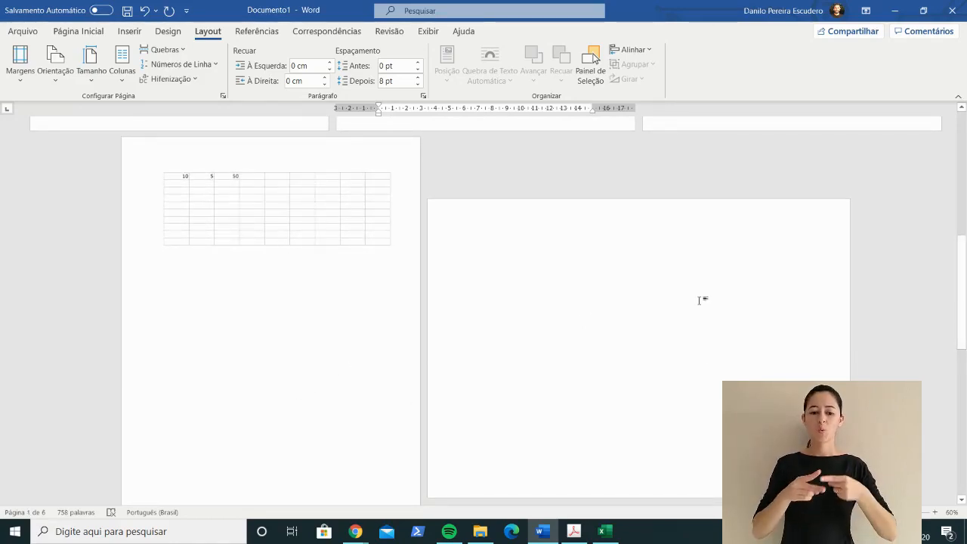
mouse_move(962, 260)
mouse_down()
mouse_move(962, 348)
mouse_move(962, 276)
mouse_up()
click(559, 312)
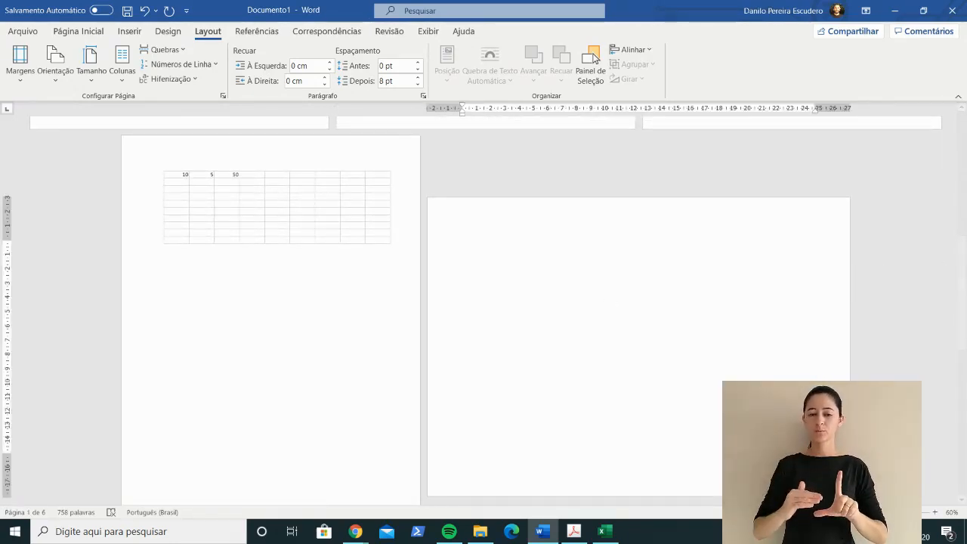
click(935, 512)
click(935, 512)
click(935, 512)
click(936, 513)
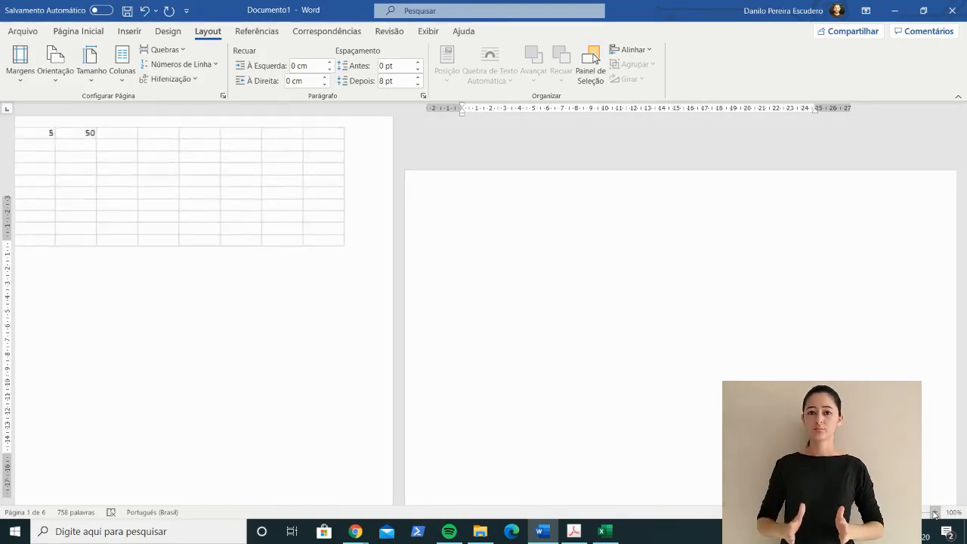
click(935, 512)
click(935, 513)
click(935, 512)
click(935, 512)
click(935, 513)
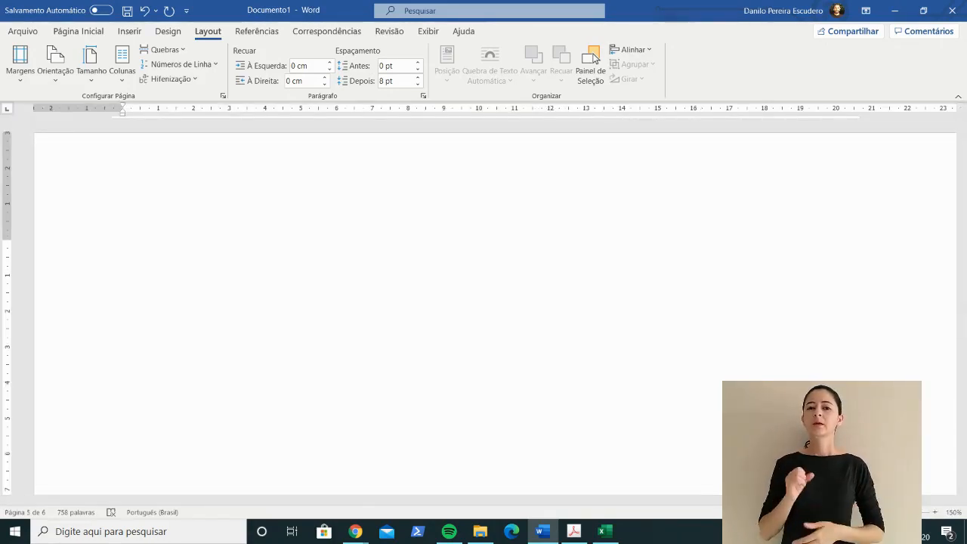
click(858, 512)
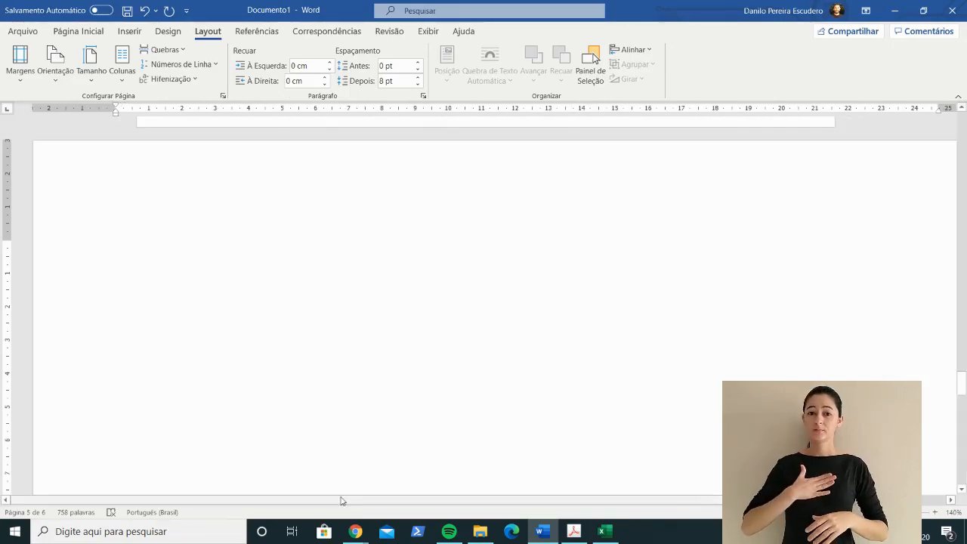
drag(340, 501, 358, 501)
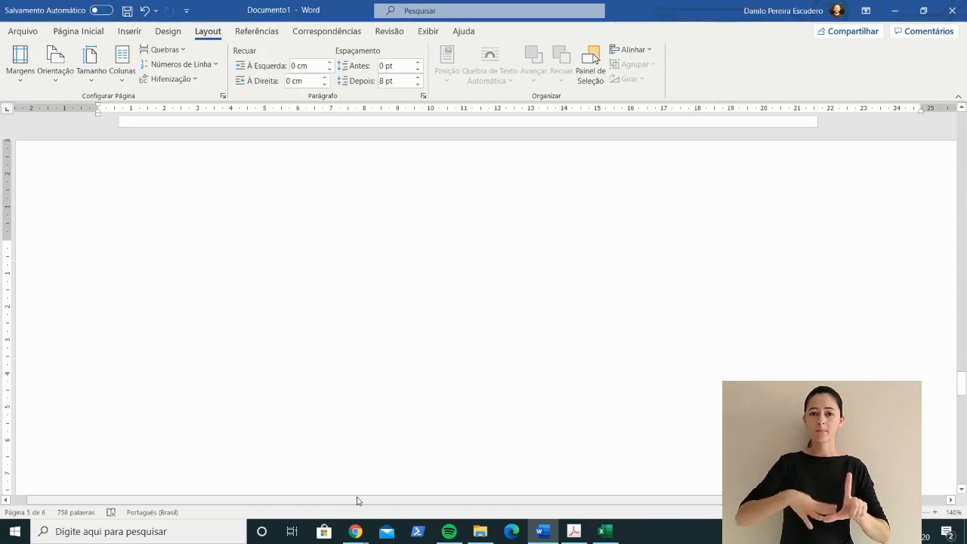
Step: Copy the range A1:H13 of the Estadia sheet in Excel and return to Word
click(605, 531)
drag(38, 150, 717, 365)
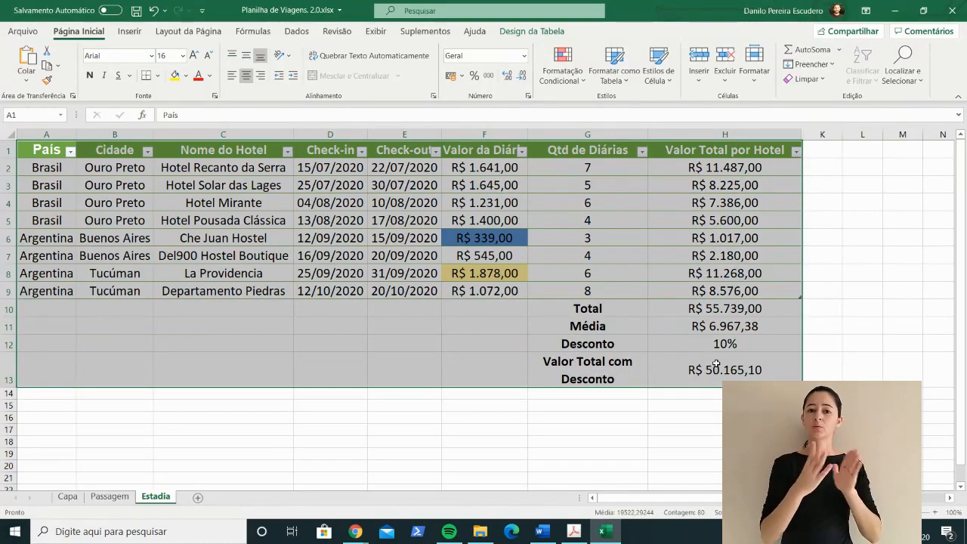
key(ctrl+c)
key(alt+Tab)
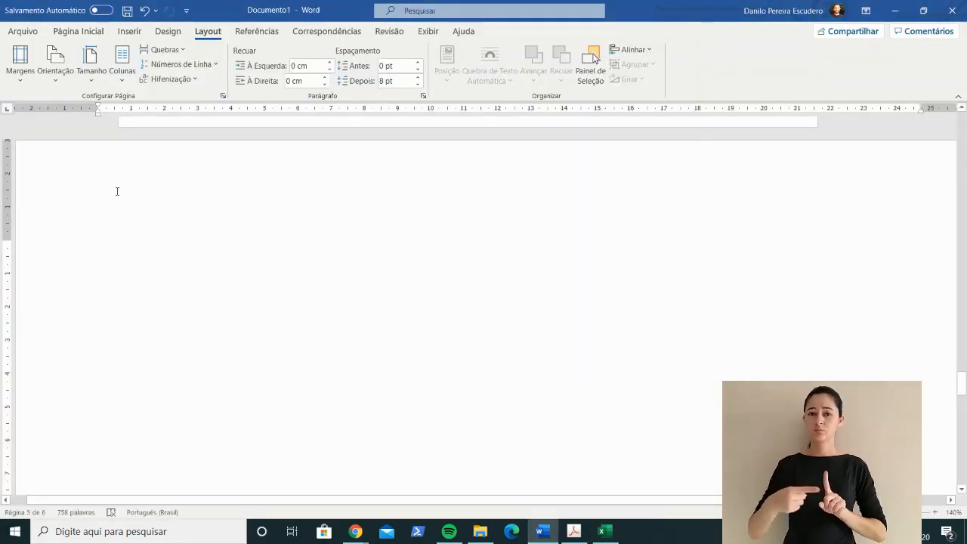
Step: Paste the copied range onto the landscape page as a linked table that keeps its source formatting
click(77, 32)
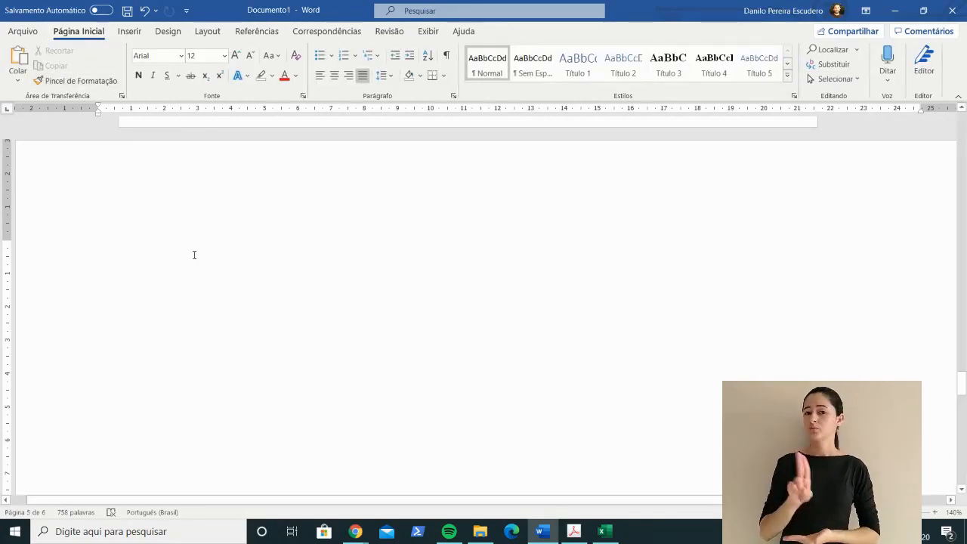
drag(484, 500, 429, 511)
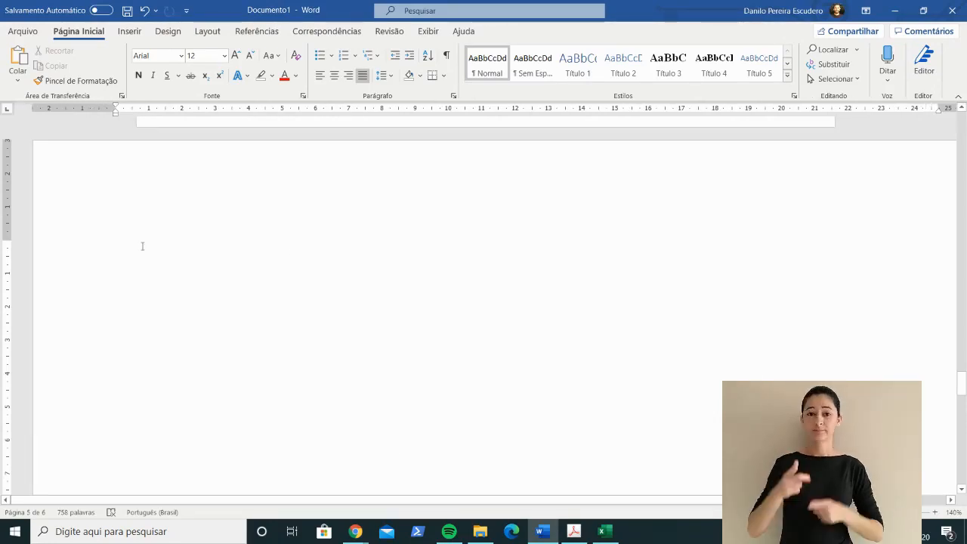
click(17, 80)
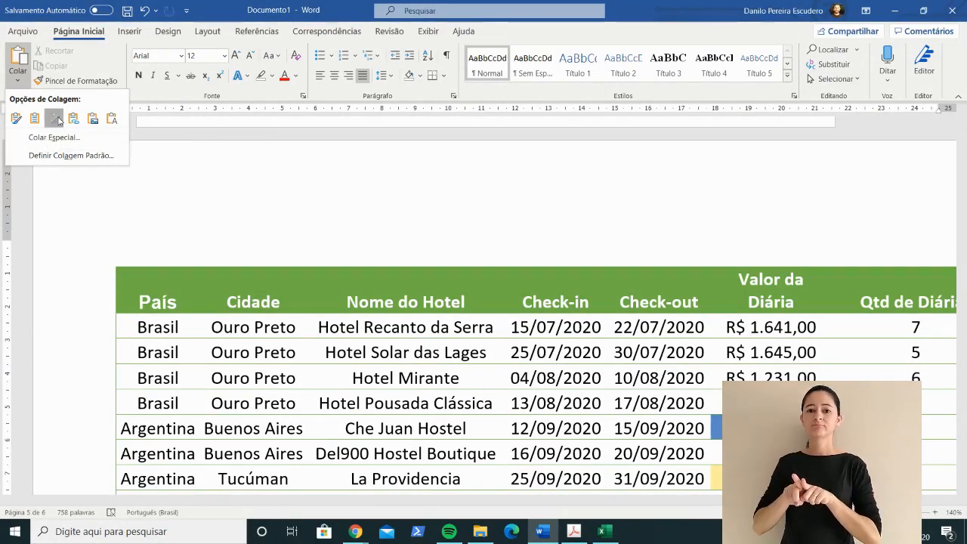
click(55, 118)
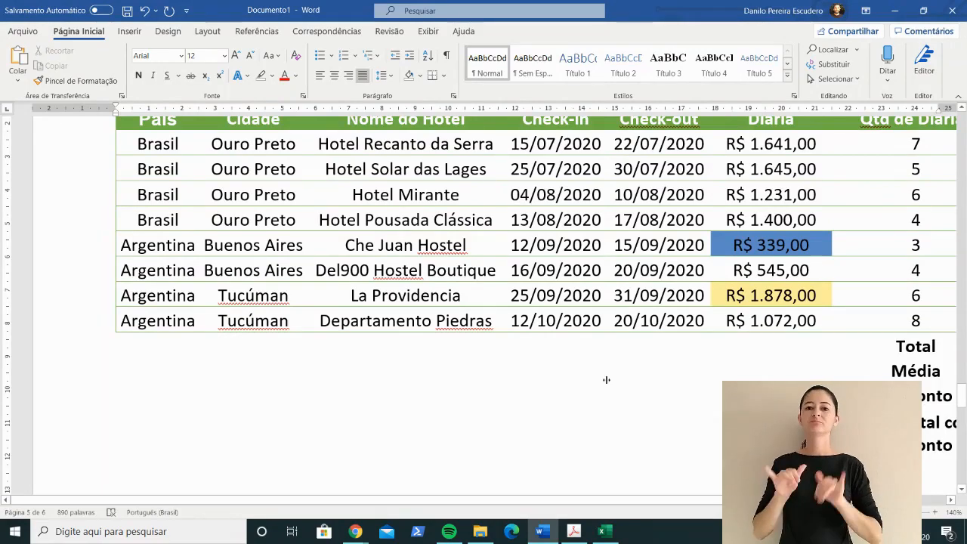
Step: Select the linked table on the landscape page and set the top and left margins of its section to 0 cm
mouse_move(755, 499)
mouse_down()
mouse_move(835, 499)
mouse_move(756, 500)
mouse_up()
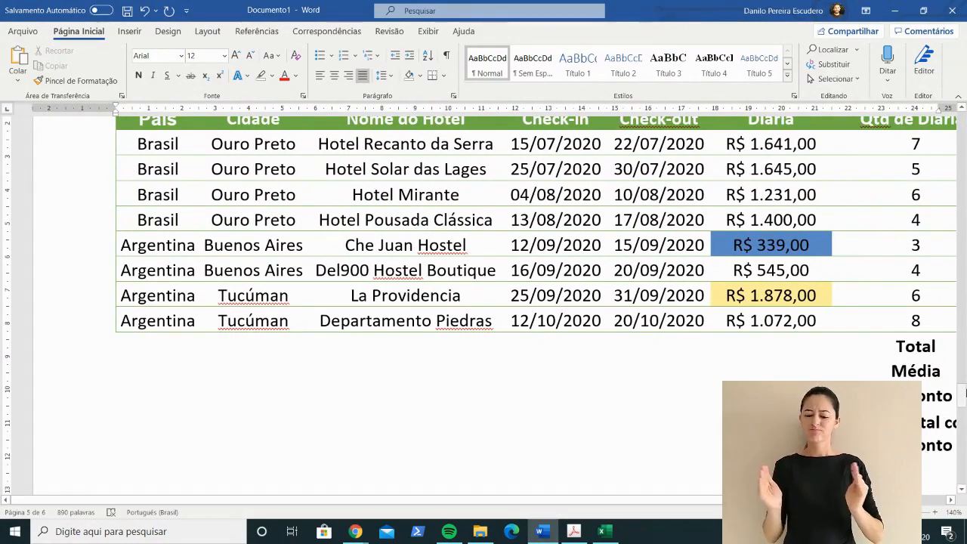
drag(963, 401, 951, 383)
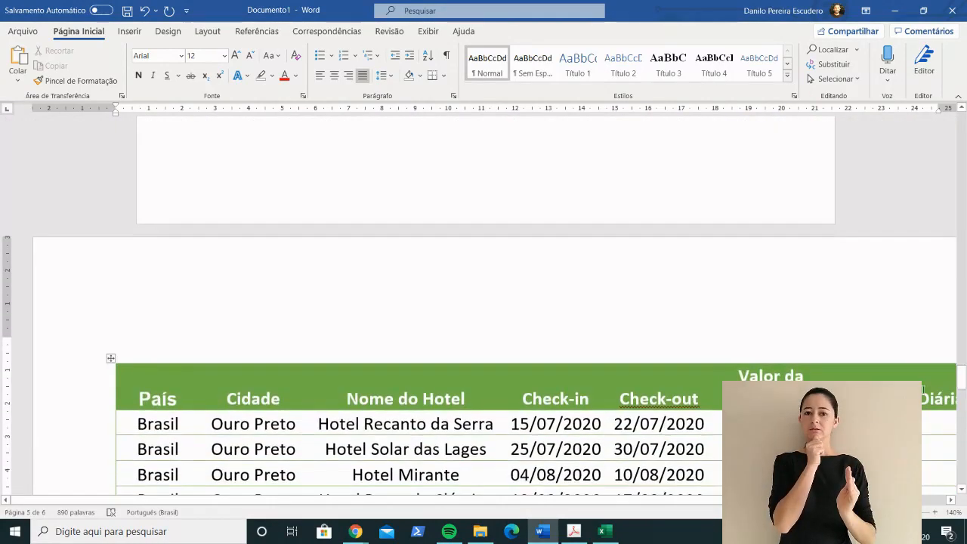
click(205, 348)
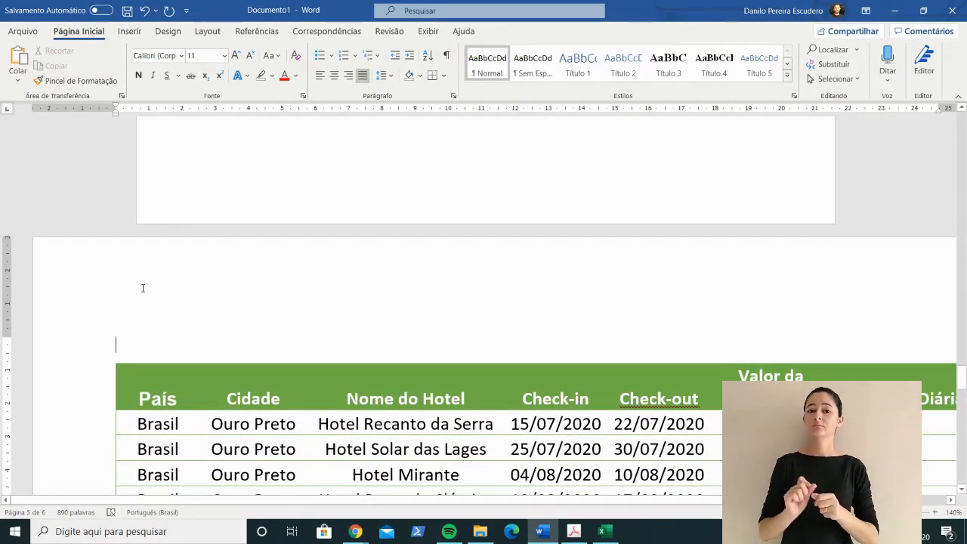
key(shift+Down)
key(shift+Down)
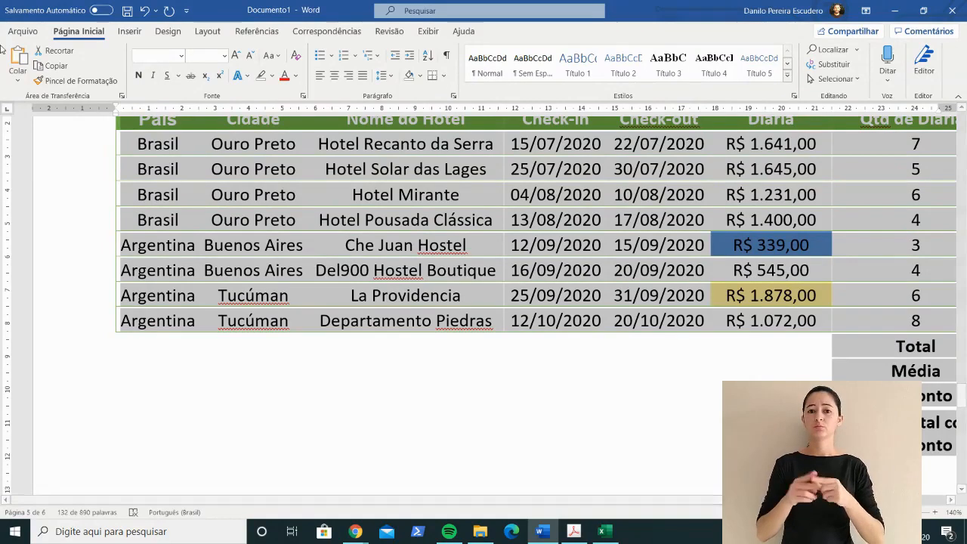
click(208, 33)
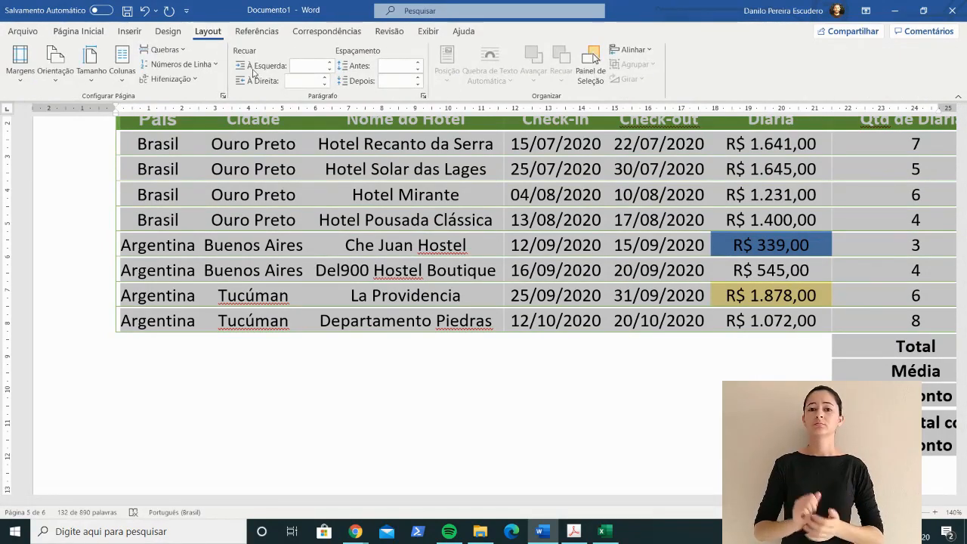
click(223, 96)
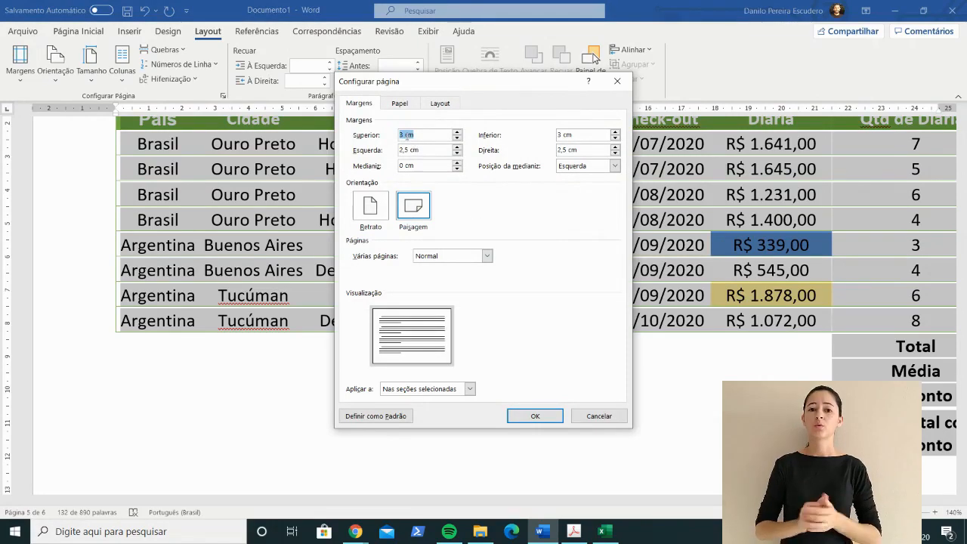
click(401, 134)
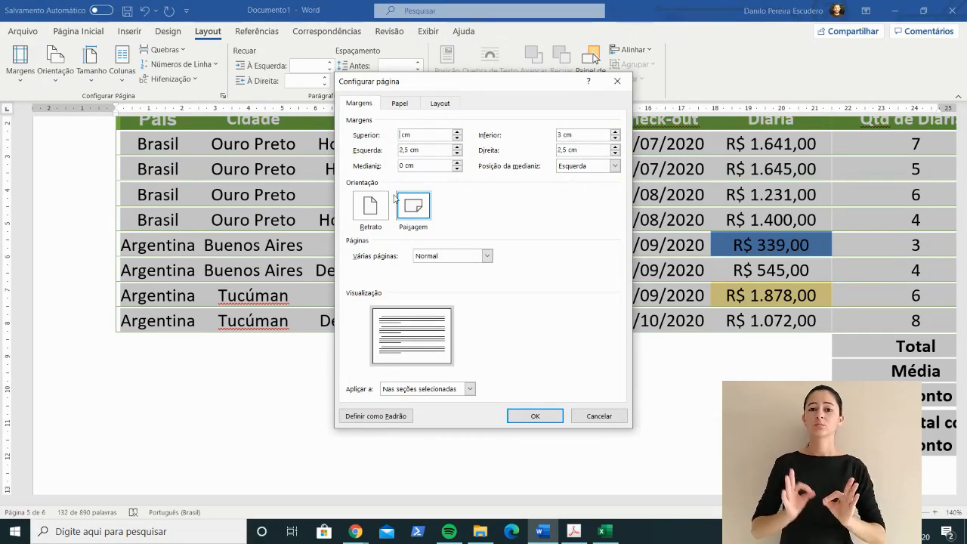
text(0)
key(Tab)
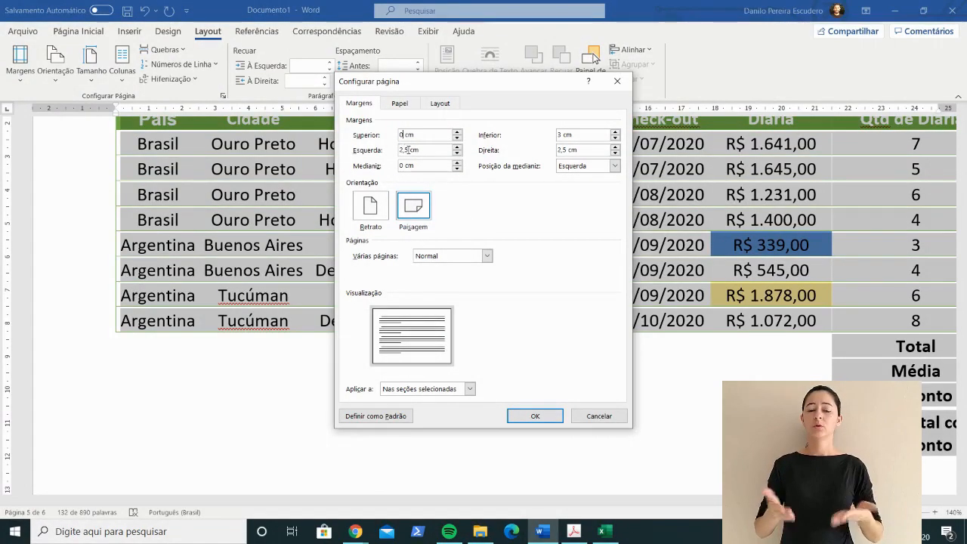
text(0)
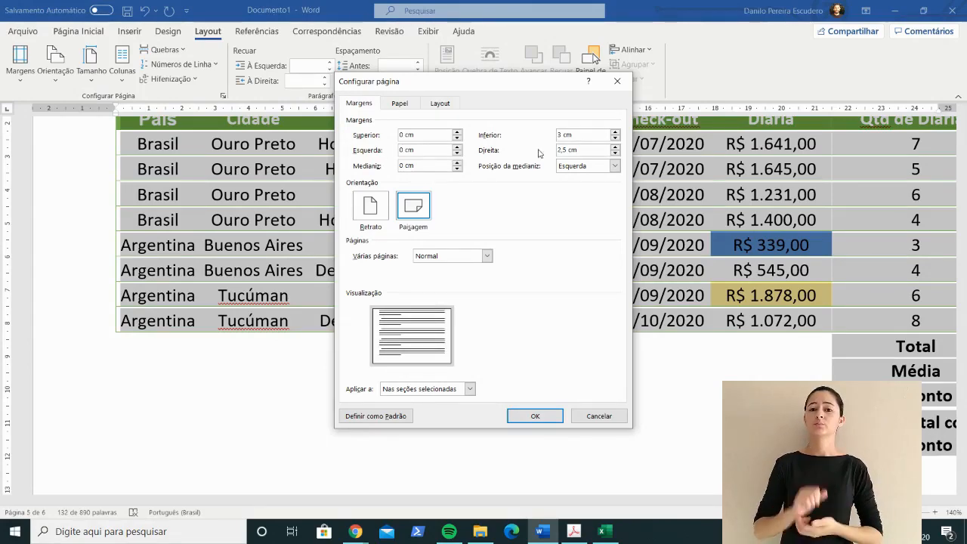
Step: Set the bottom and right margins to 0 cm and apply the page setup to the selected section
click(566, 134)
drag(560, 134, 550, 137)
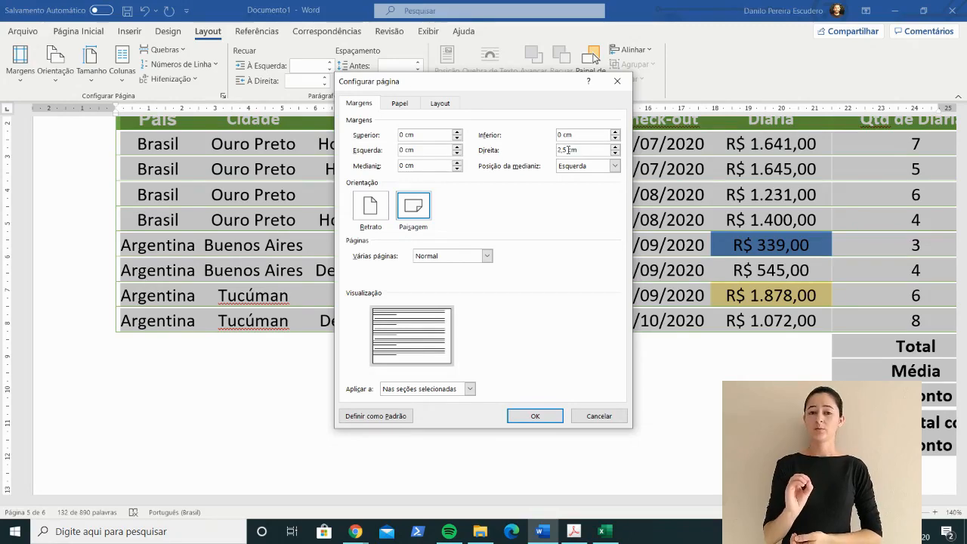
double_click(564, 149)
text(0)
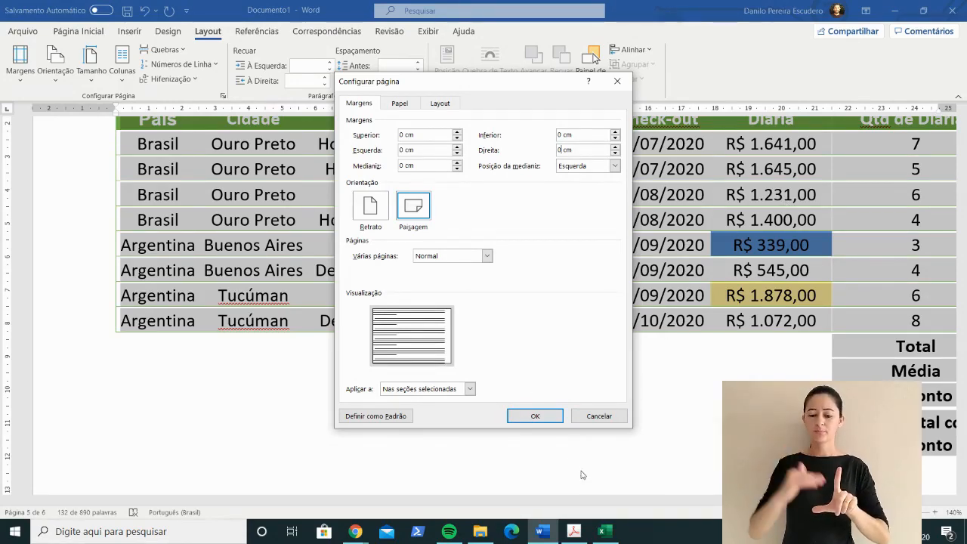
click(533, 416)
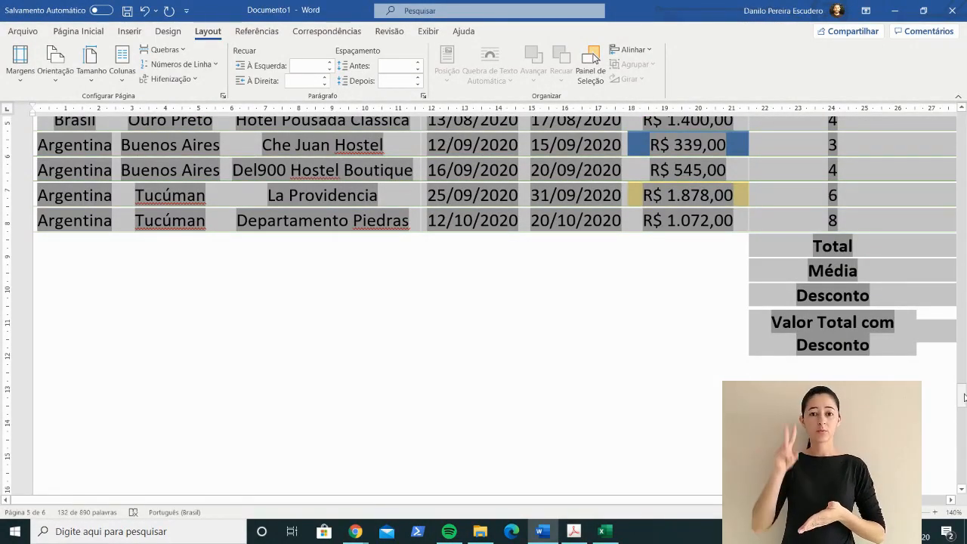
Step: View the page at 120% zoom and examine how the linked table's columns fit across its width
click(860, 512)
click(860, 512)
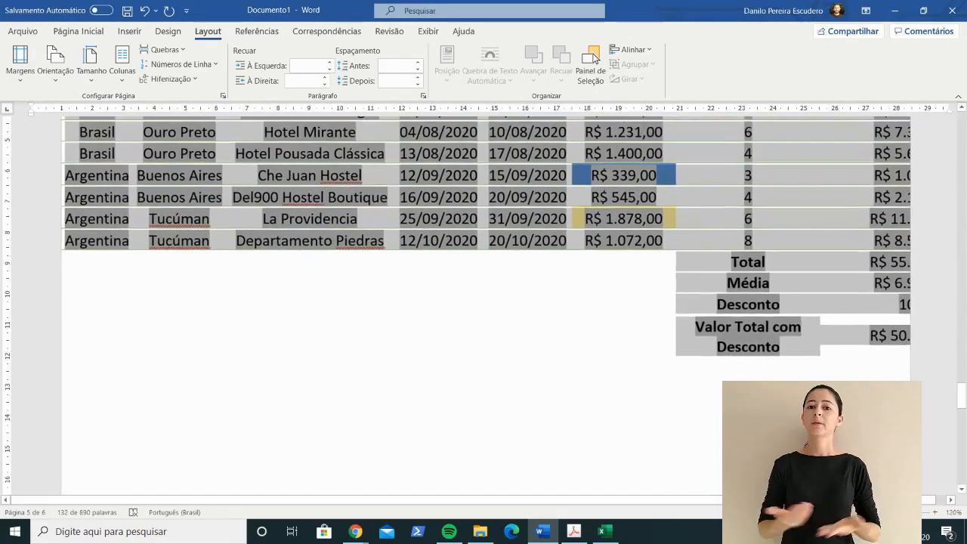
drag(962, 399, 961, 393)
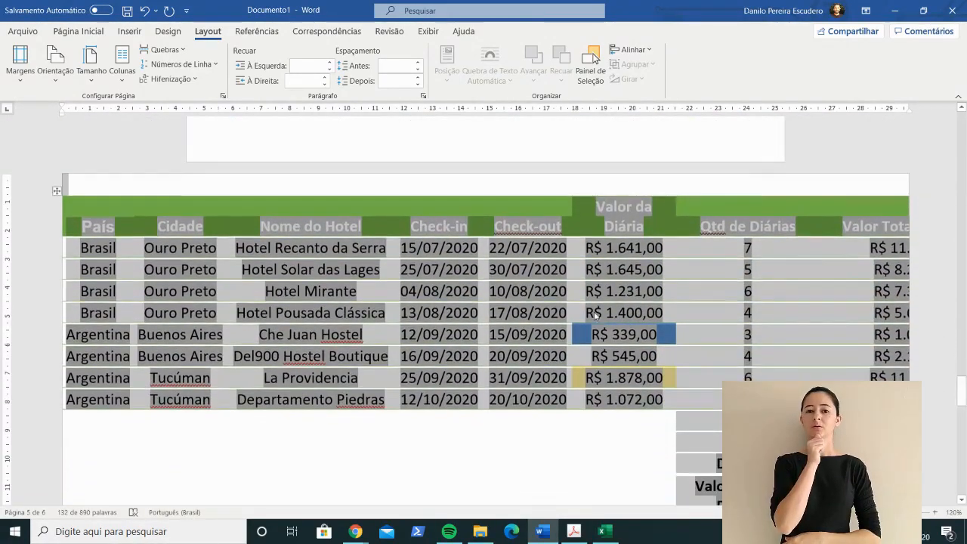
click(595, 315)
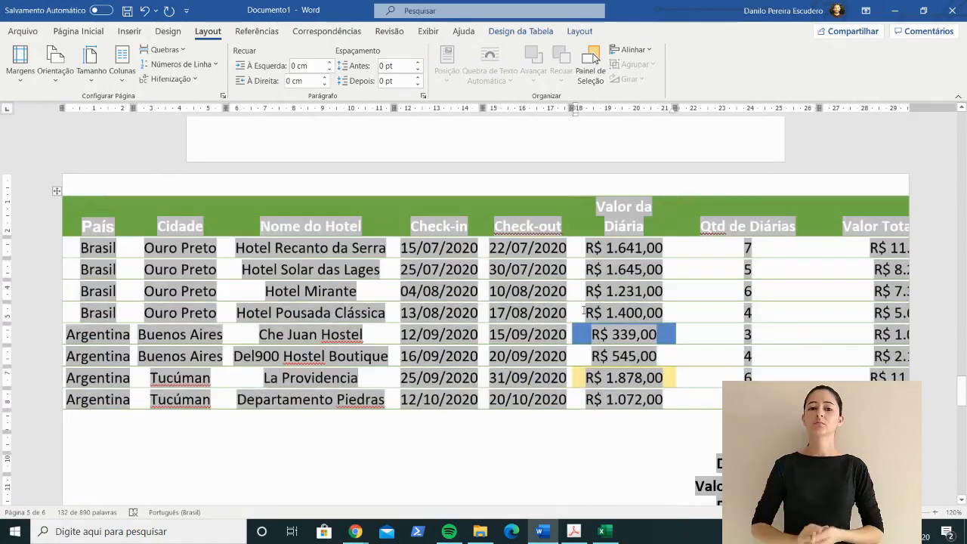
click(439, 269)
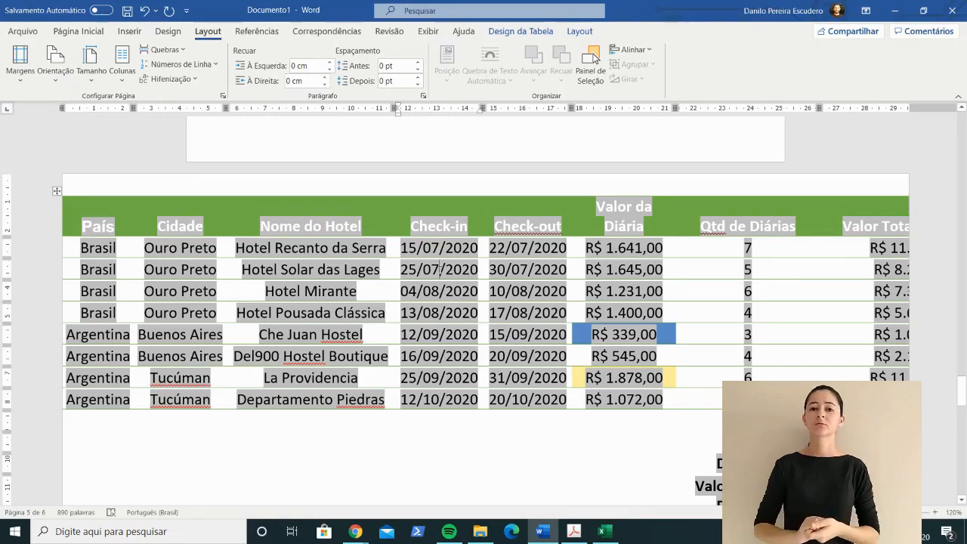
drag(80, 217, 648, 360)
click(731, 262)
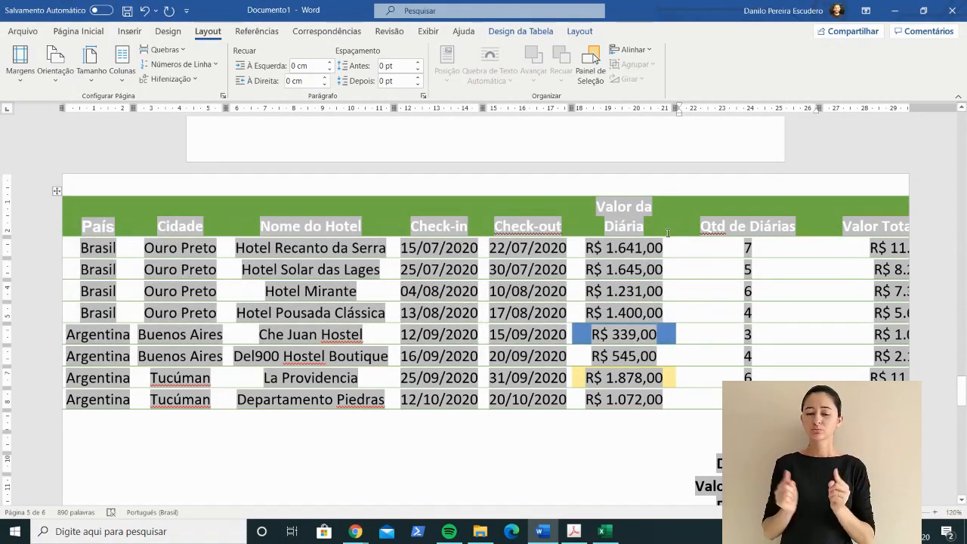
click(647, 212)
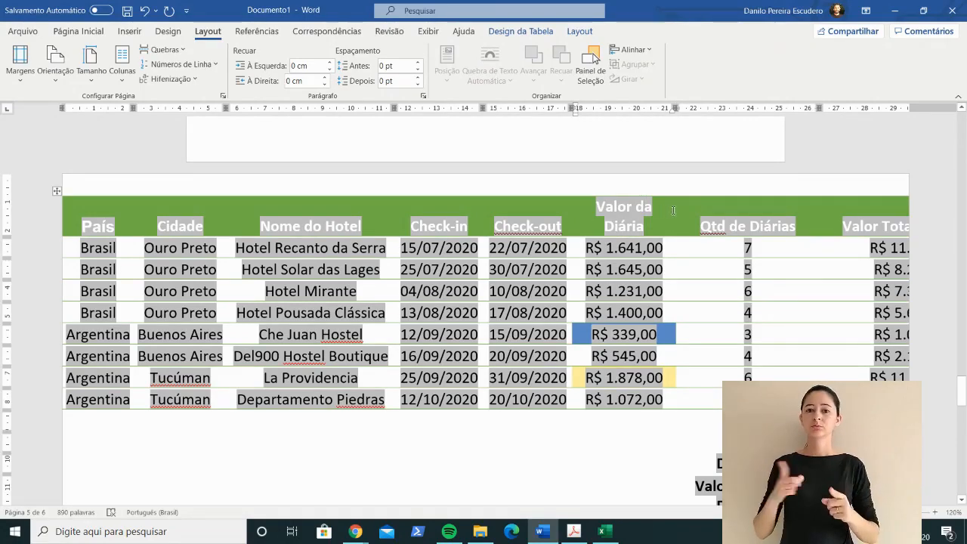
Step: Narrow the Valor da Diária and Cidade columns of the linked table slightly
click(819, 224)
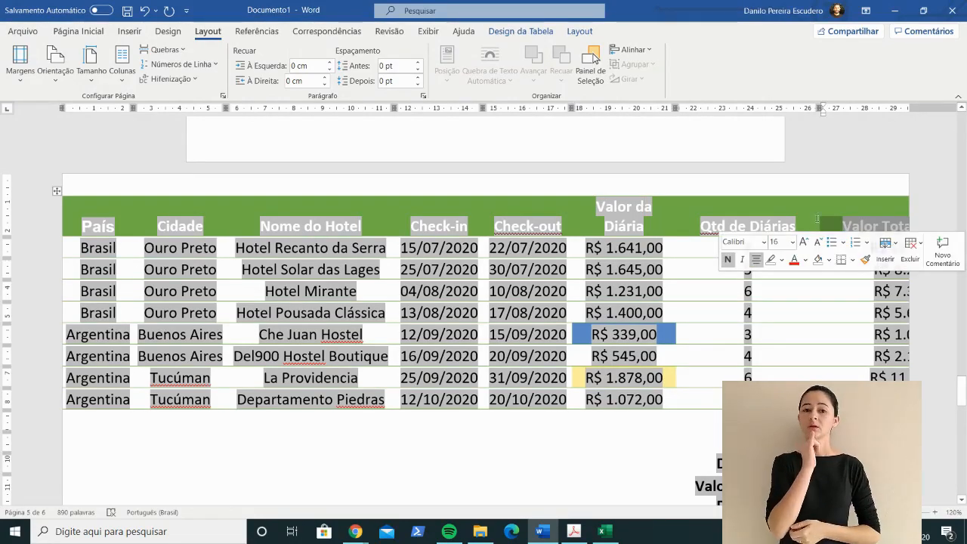
click(813, 211)
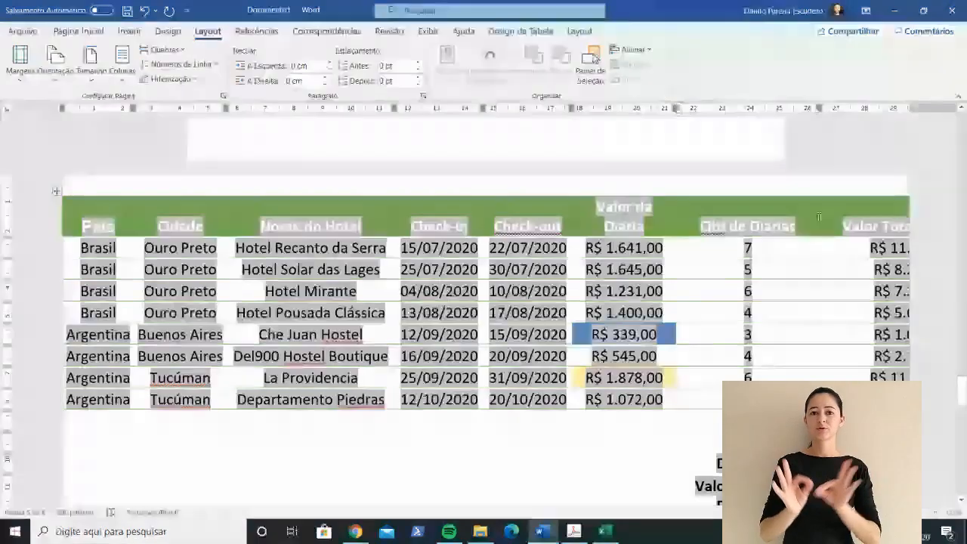
click(850, 213)
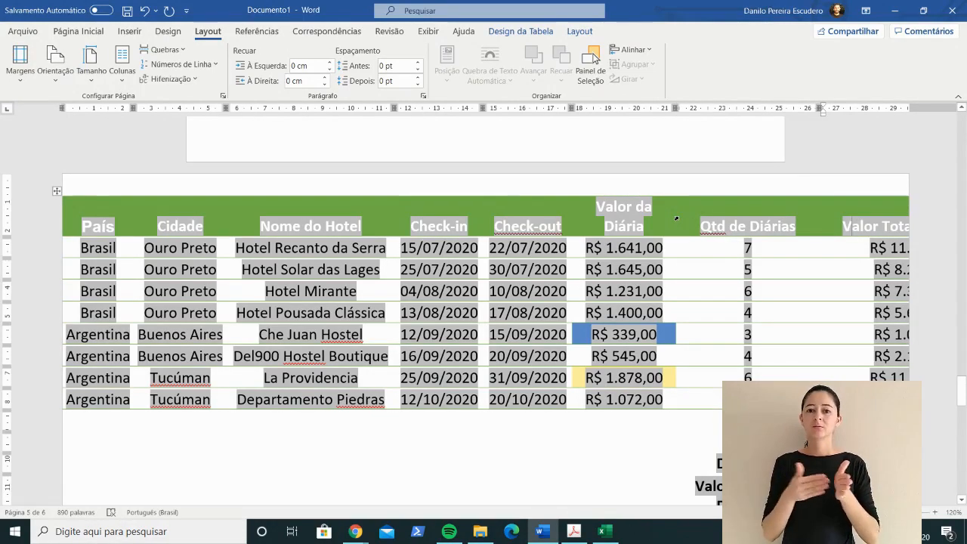
drag(676, 218, 663, 217)
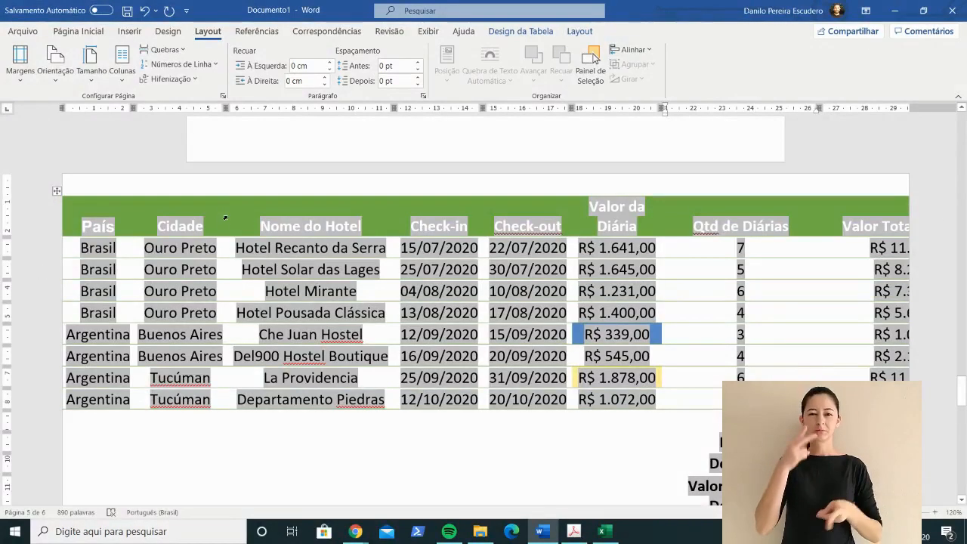
drag(225, 217, 219, 217)
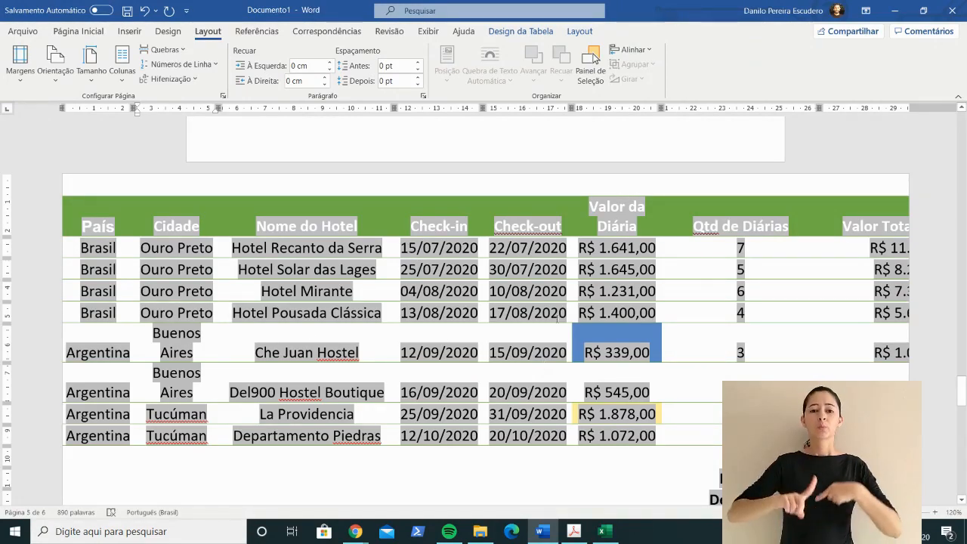
click(436, 349)
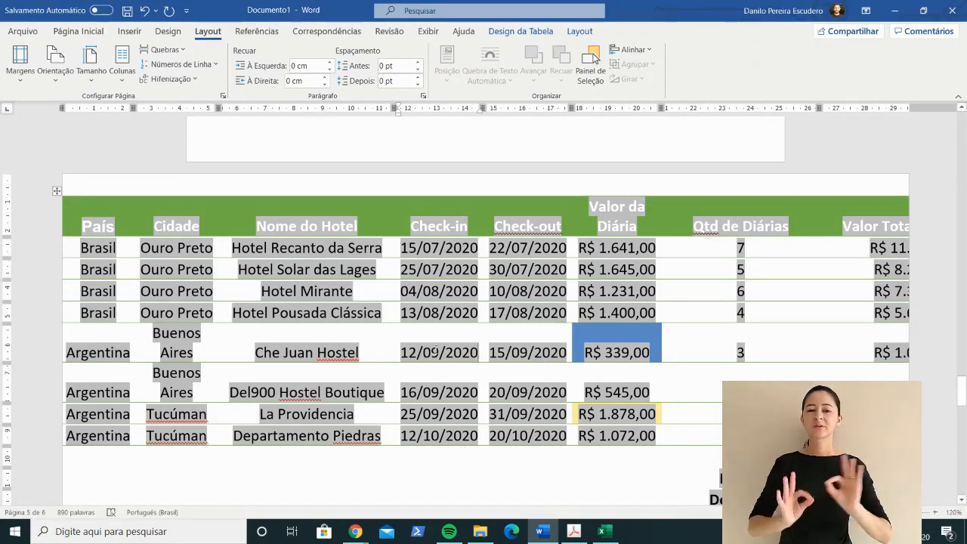
Step: Switch to Excel, change Hotel Recanto da Serra's daily rate in F2 to 1500 and check the row's total
key(alt+Tab)
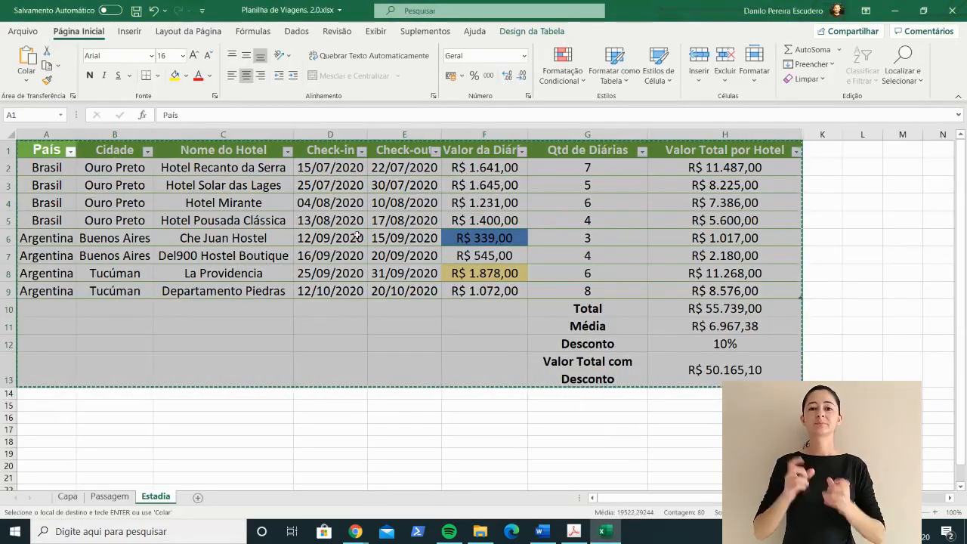
click(493, 186)
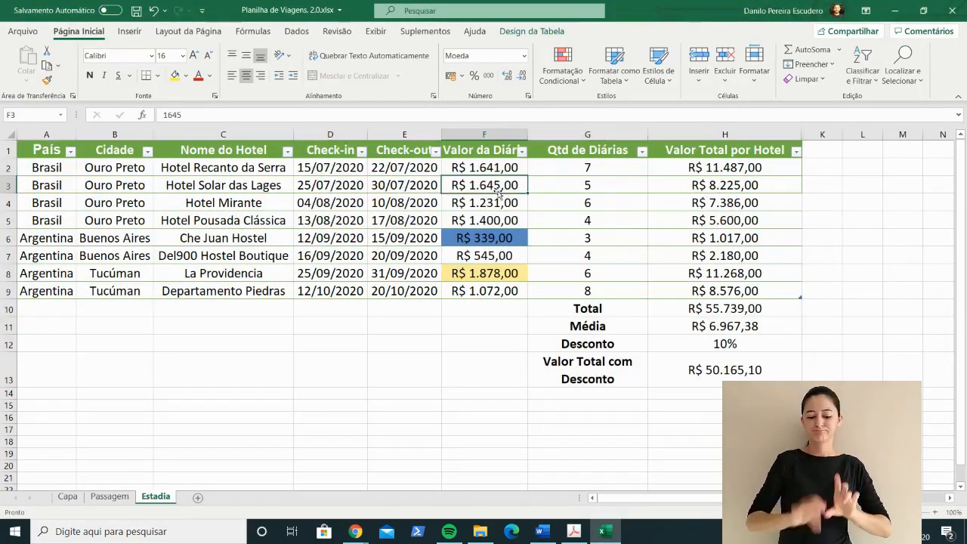
click(488, 168)
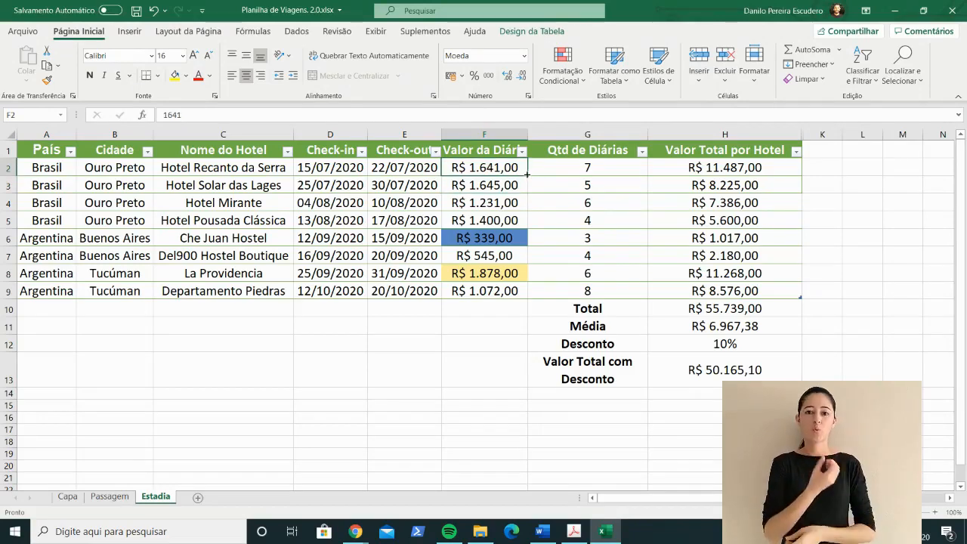
text(1500)
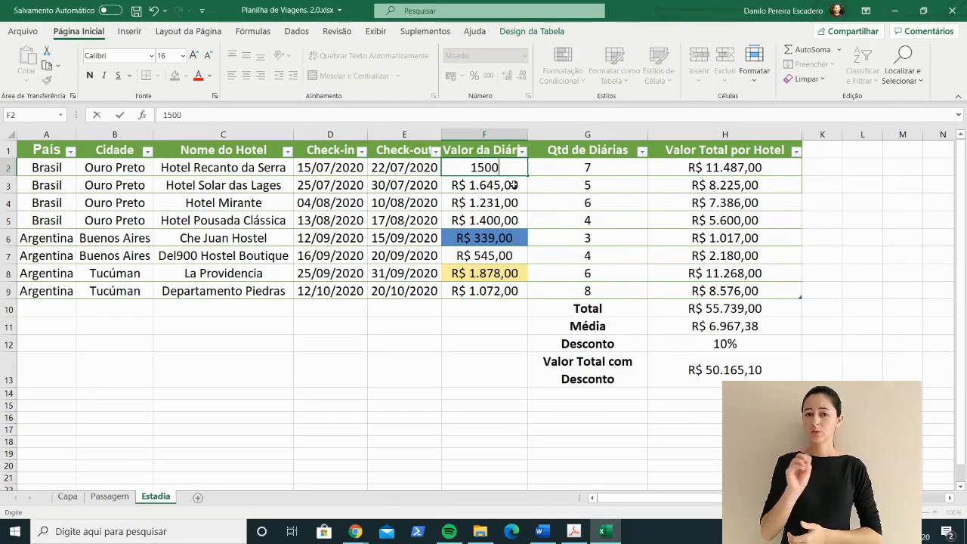
click(513, 185)
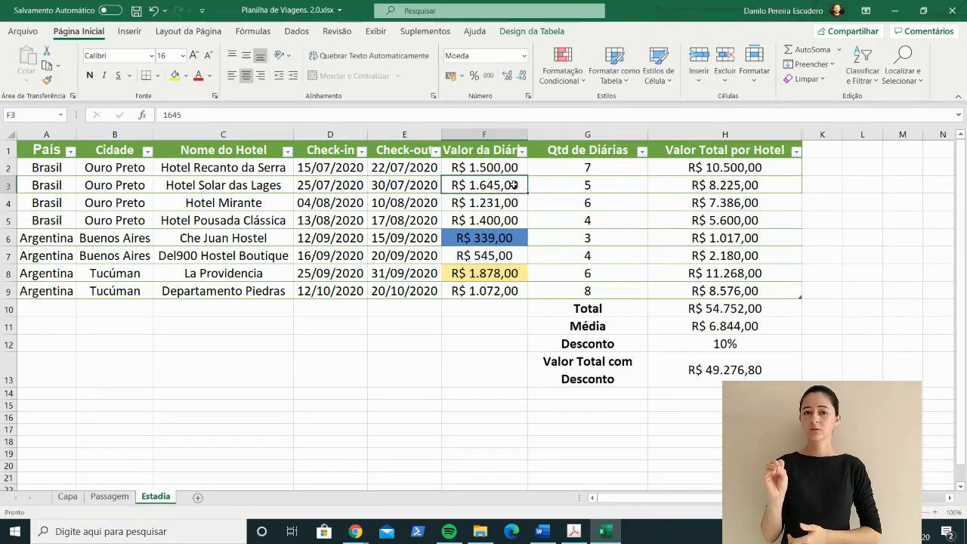
click(596, 168)
click(745, 166)
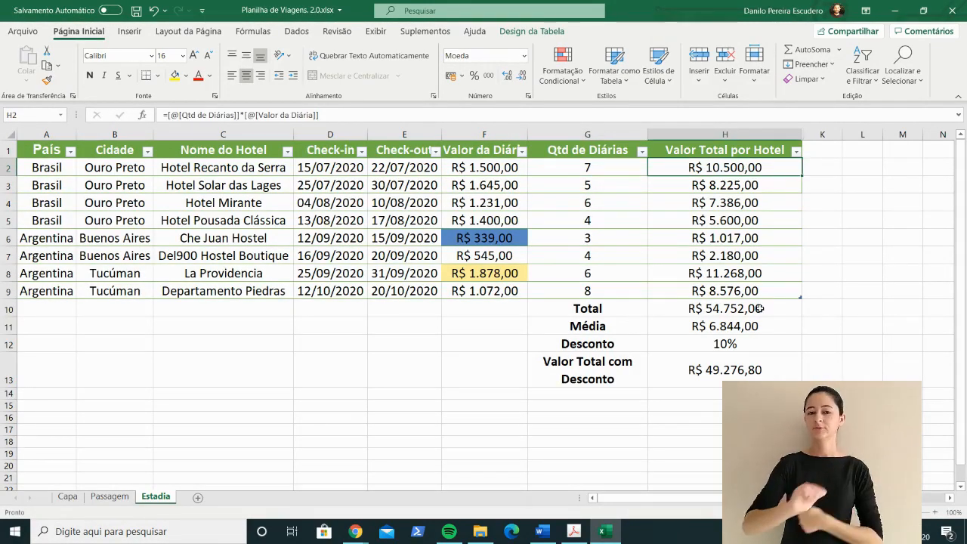
Step: Return to Word, update the linked table's link to the worksheet and check Hotel Recanto da Serra's daily rate
key(alt+Tab)
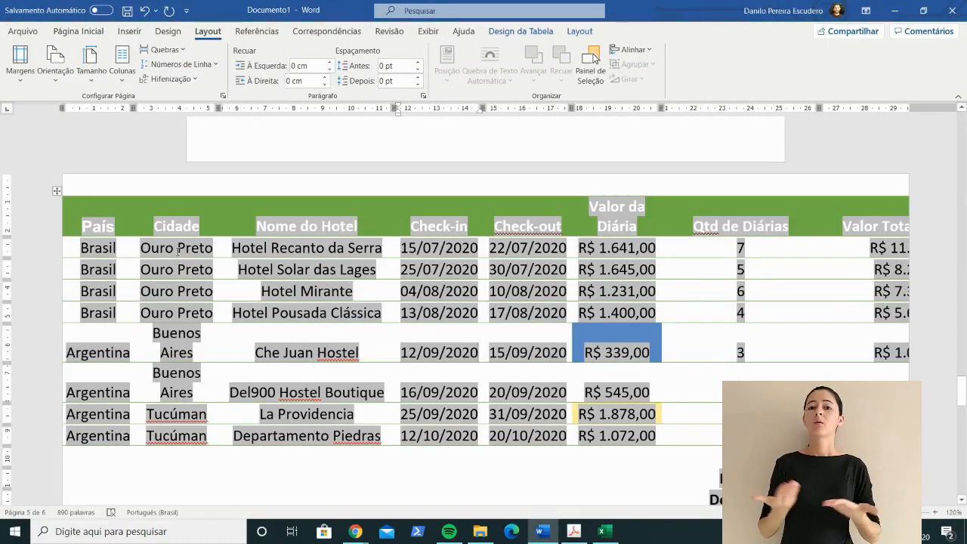
click(177, 250)
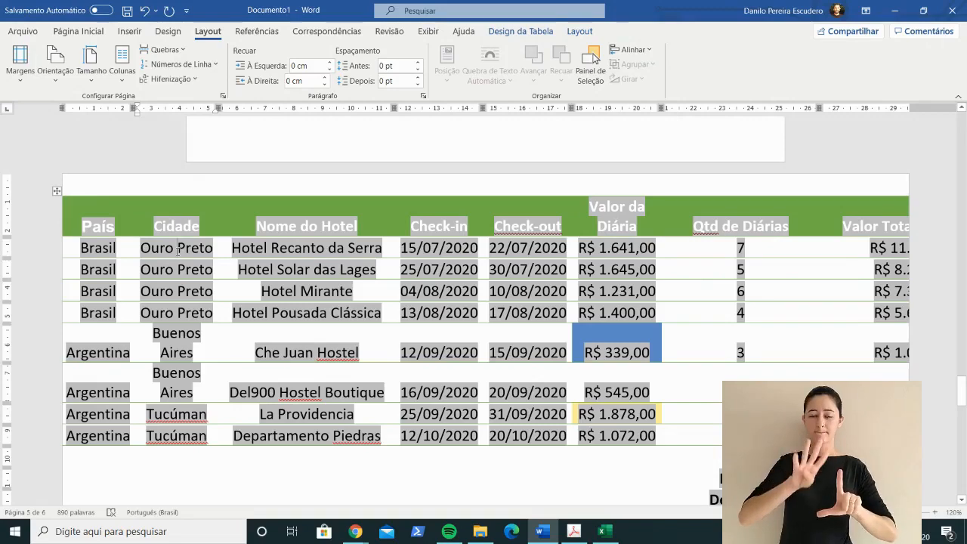
right_click(103, 251)
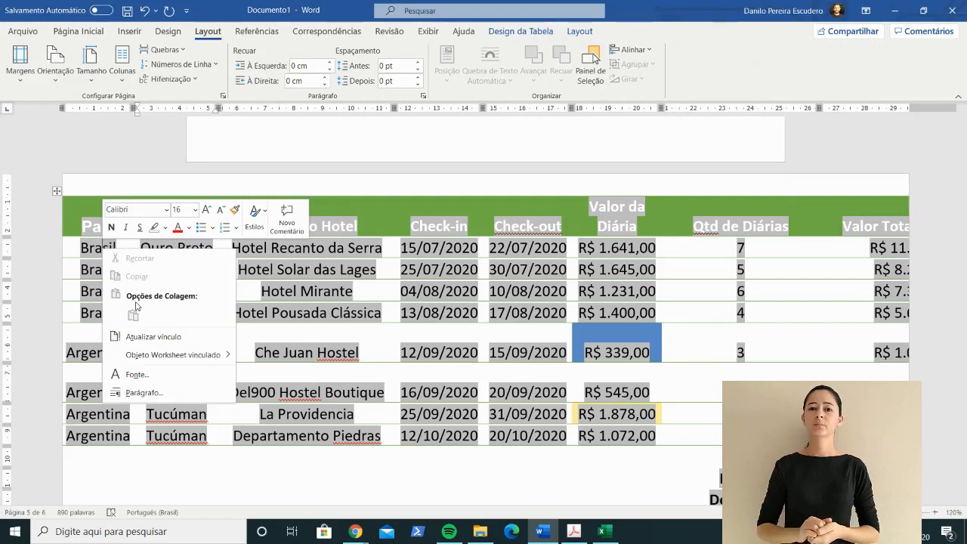
click(144, 336)
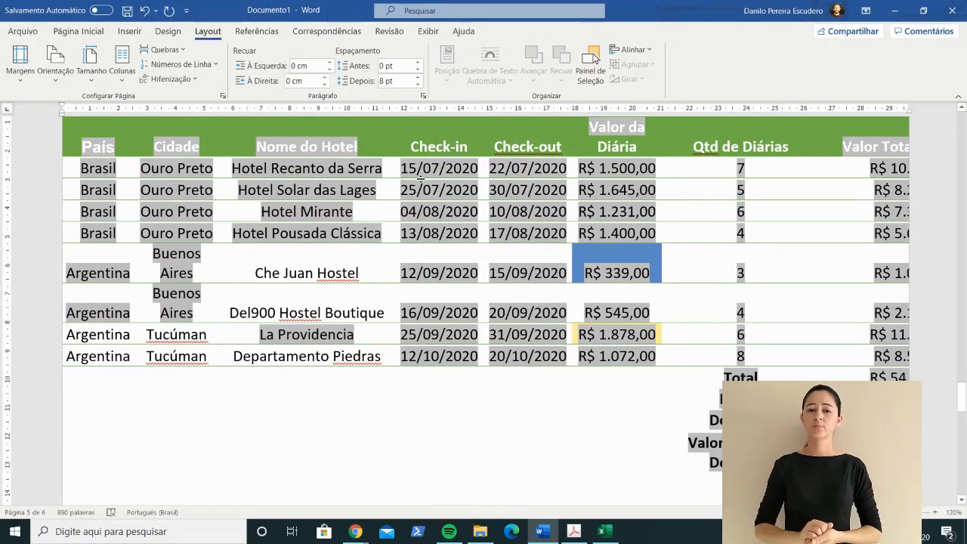
click(620, 168)
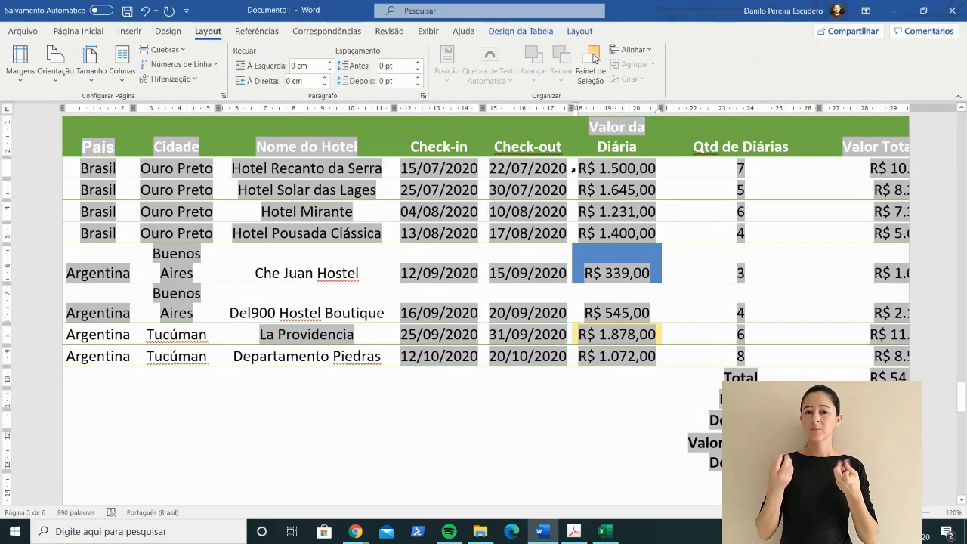
Step: Review the refreshed linked table in Word, from Hotel Recanto da Serra's daily rate to the totals rows and the surrounding pages
drag(576, 168, 660, 165)
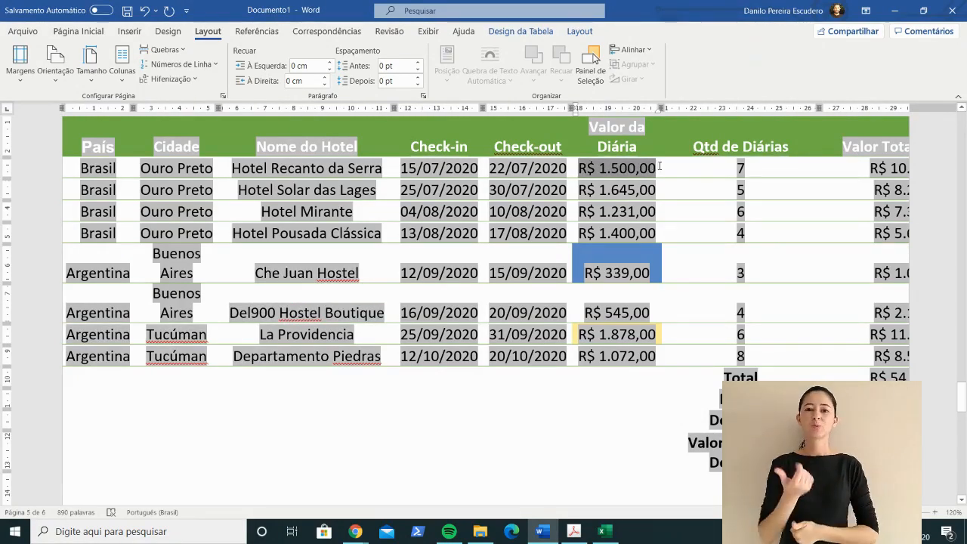
click(503, 189)
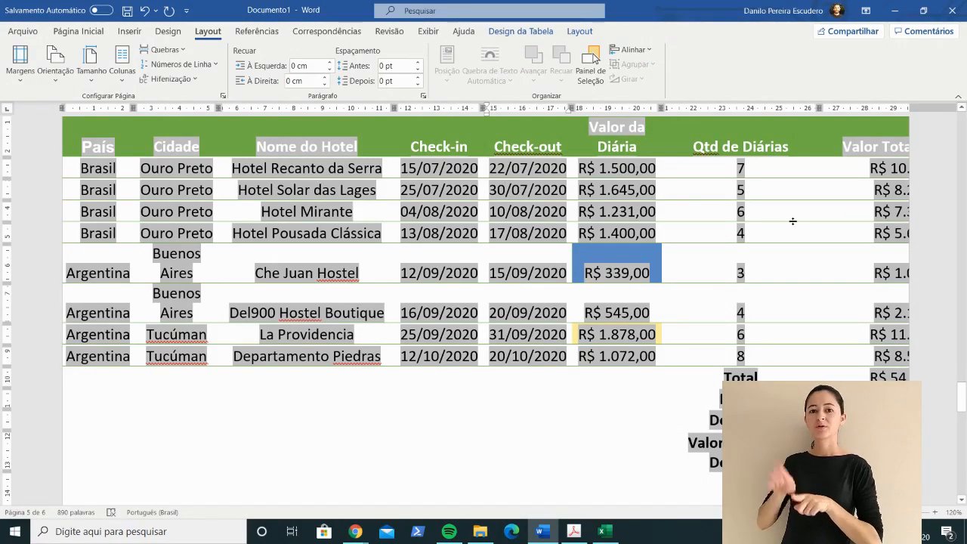
scroll(793, 221, down, 2)
scroll(792, 221, up, 5)
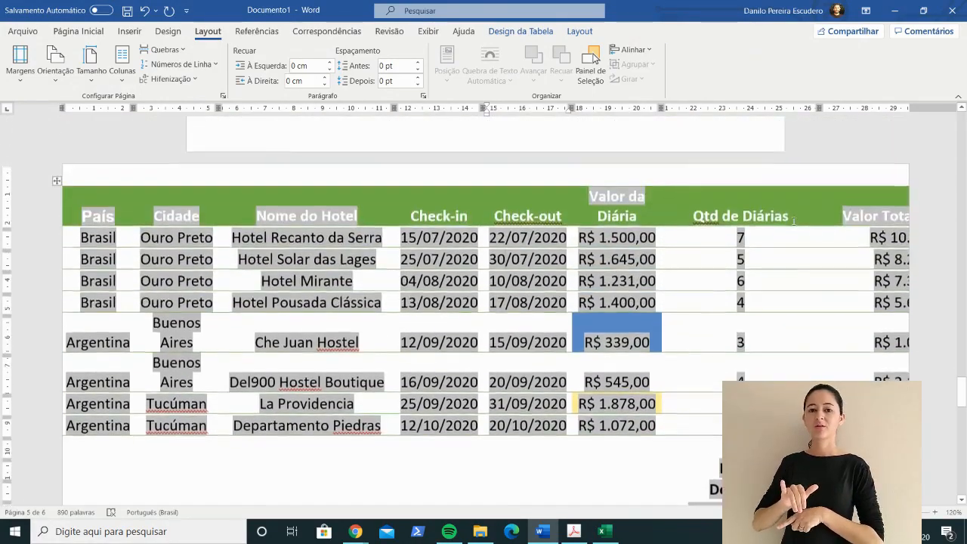
scroll(793, 221, down, 3)
scroll(793, 221, down, 6)
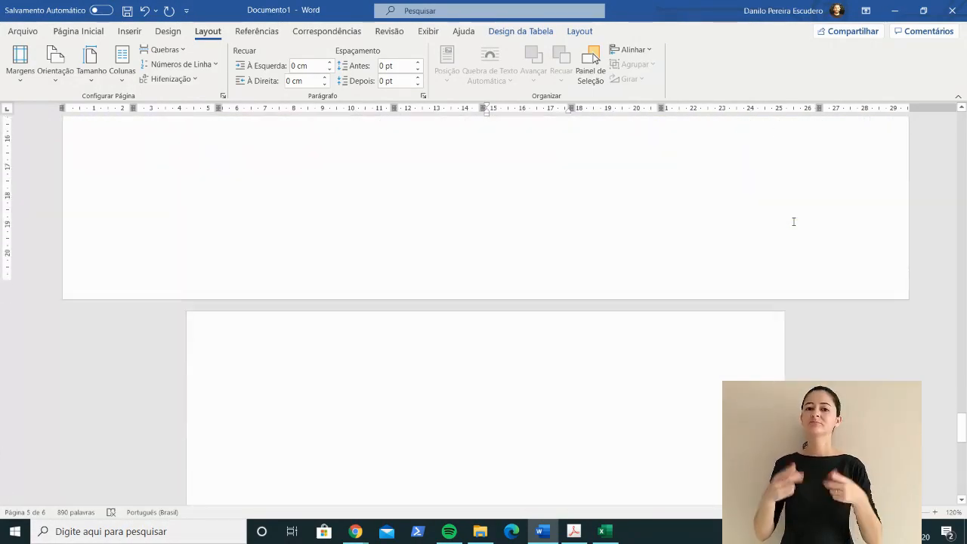
scroll(793, 221, up, 4)
scroll(794, 222, up, 5)
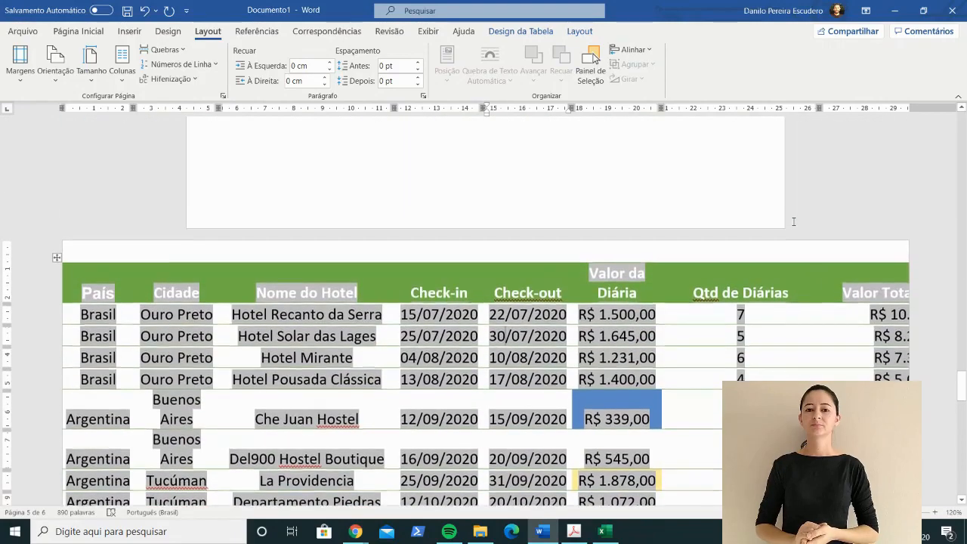
click(78, 31)
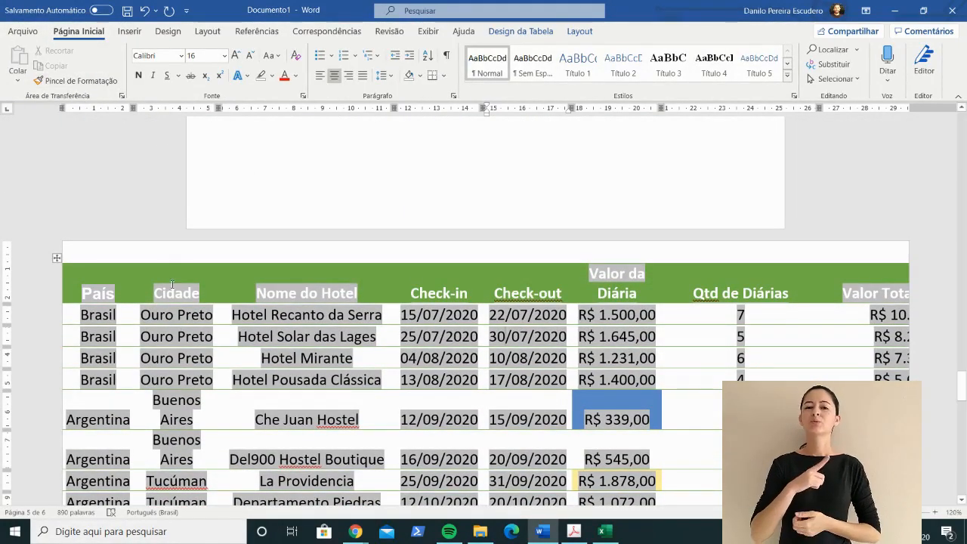
scroll(178, 326, up, 1)
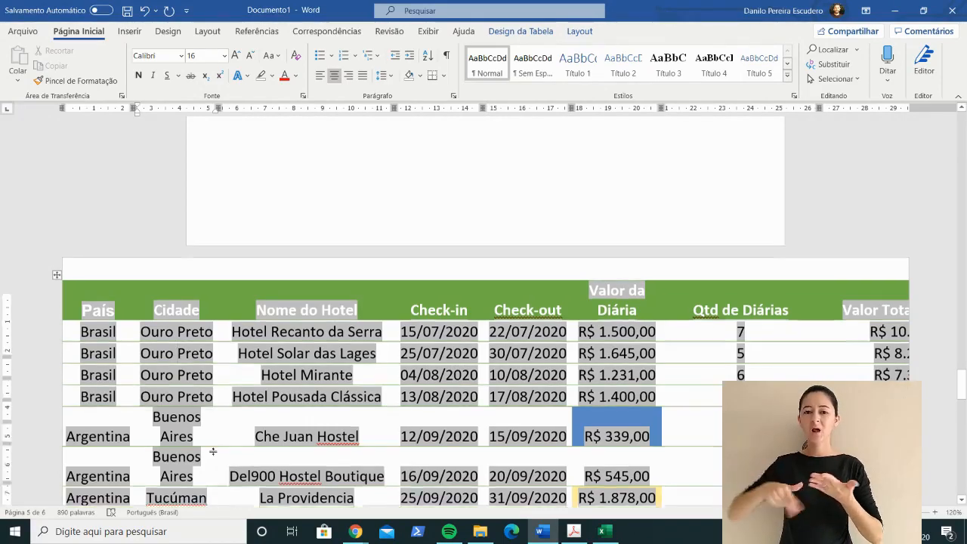
scroll(214, 451, down, 2)
scroll(214, 451, down, 5)
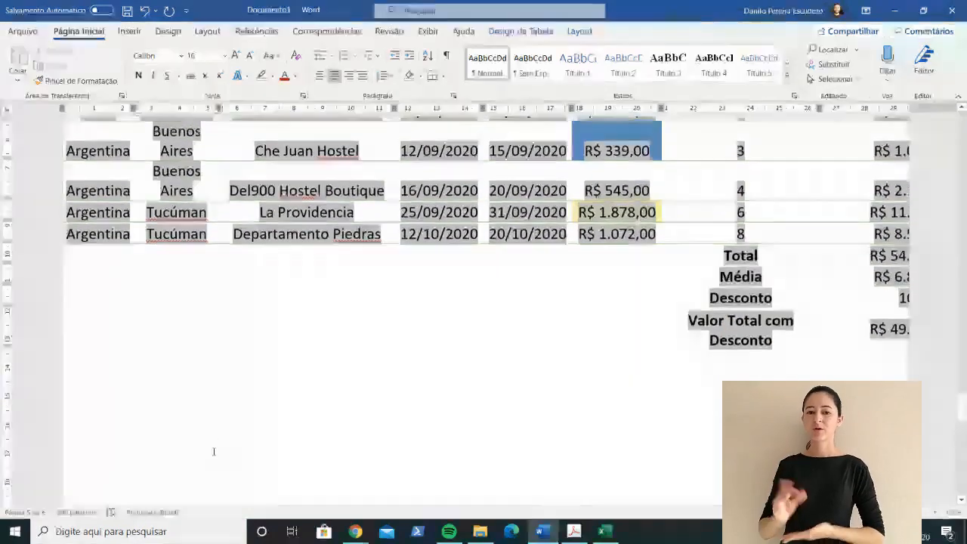
click(374, 355)
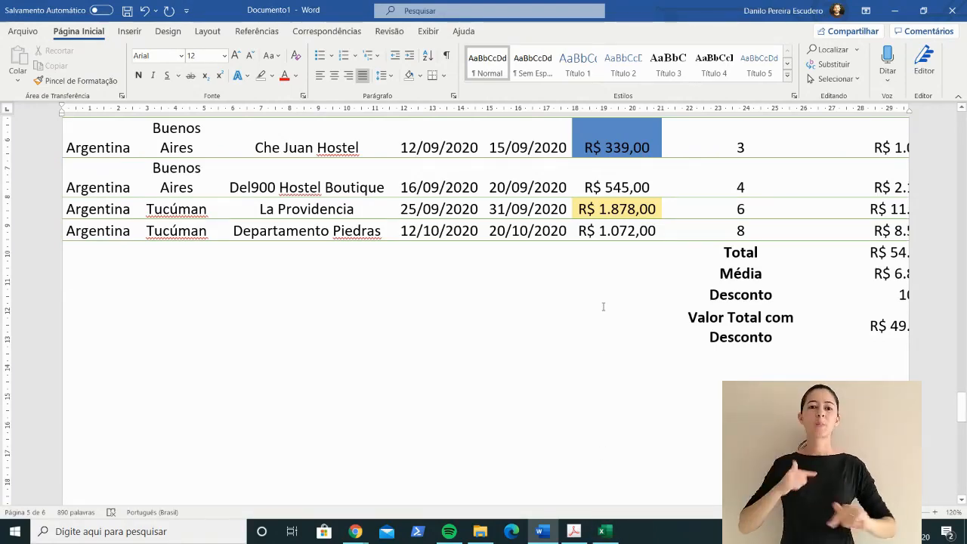
key(alt+Tab)
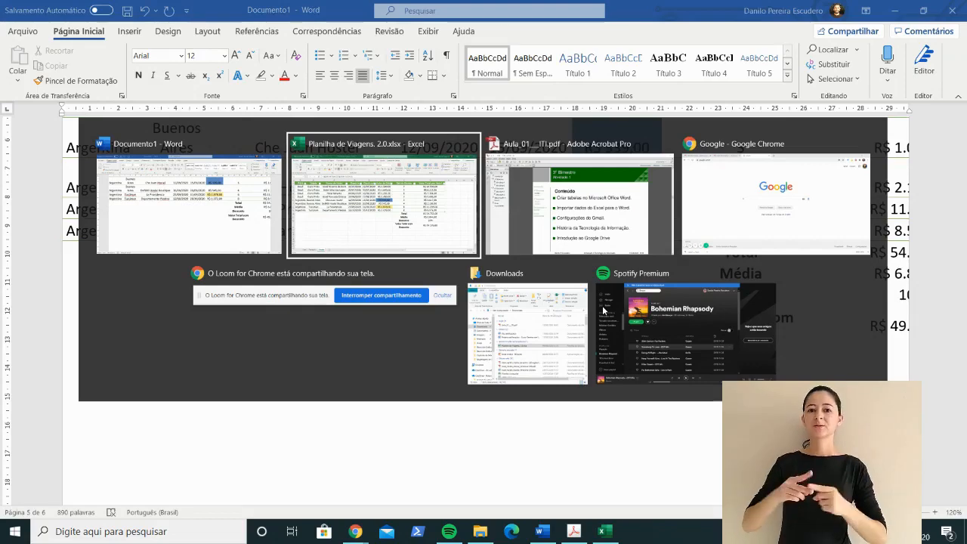
key(Tab)
key(Tab)
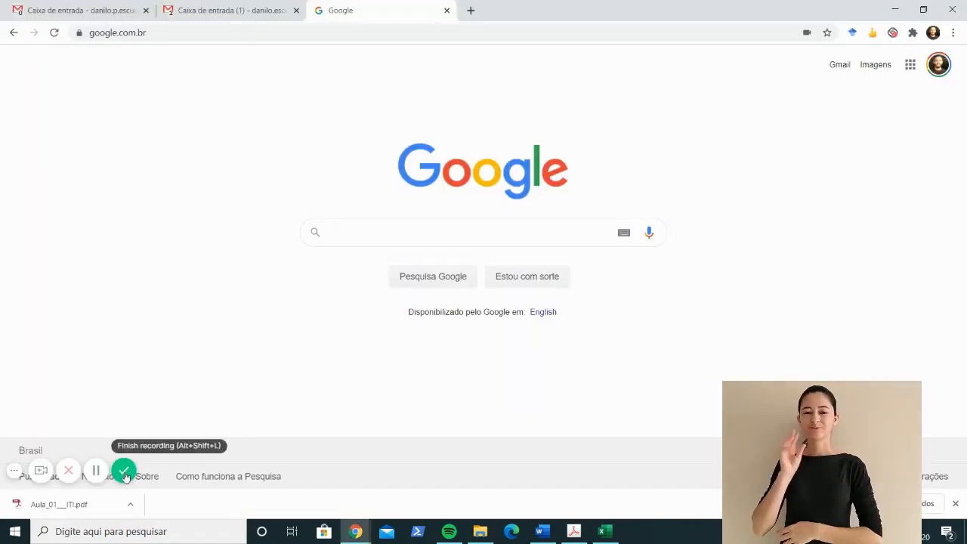